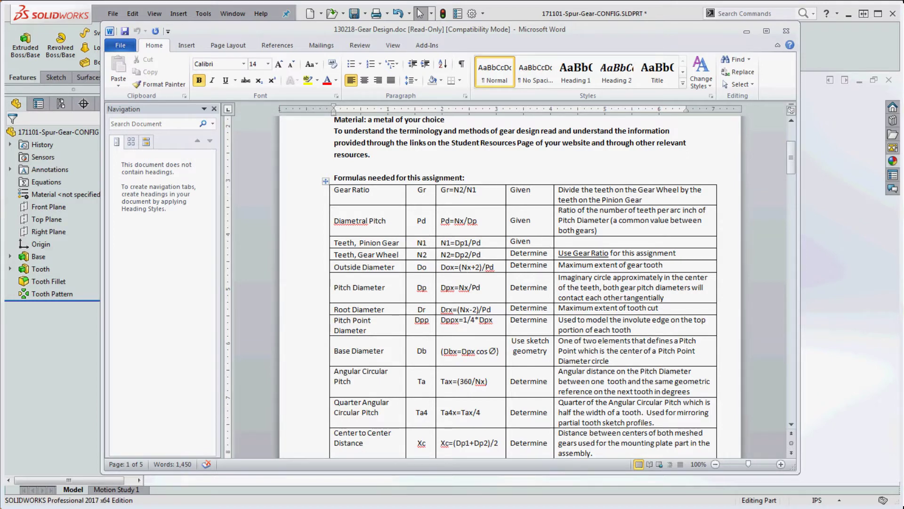
# - Examine the table of gear formulas in the Gear Design document, from gear ratio to center-to-center distance, including the notes
pyautogui.scroll(-3, 584, 385)
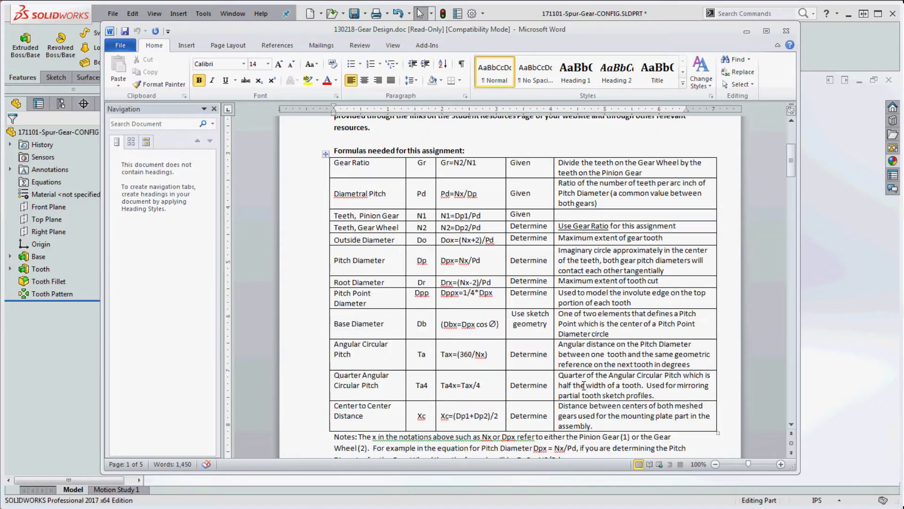
pyautogui.scroll(1, 584, 385)
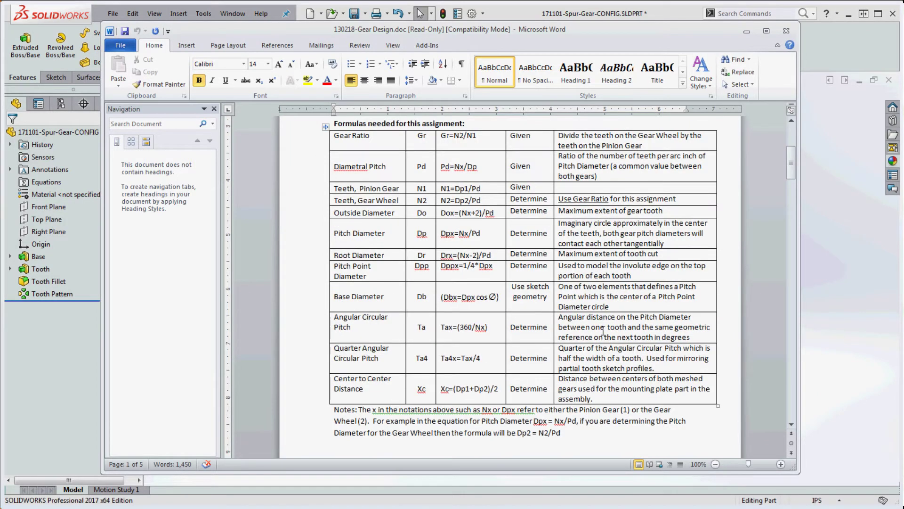
pyautogui.scroll(6, 603, 330)
pyautogui.scroll(-5, 589, 296)
pyautogui.scroll(-1, 588, 297)
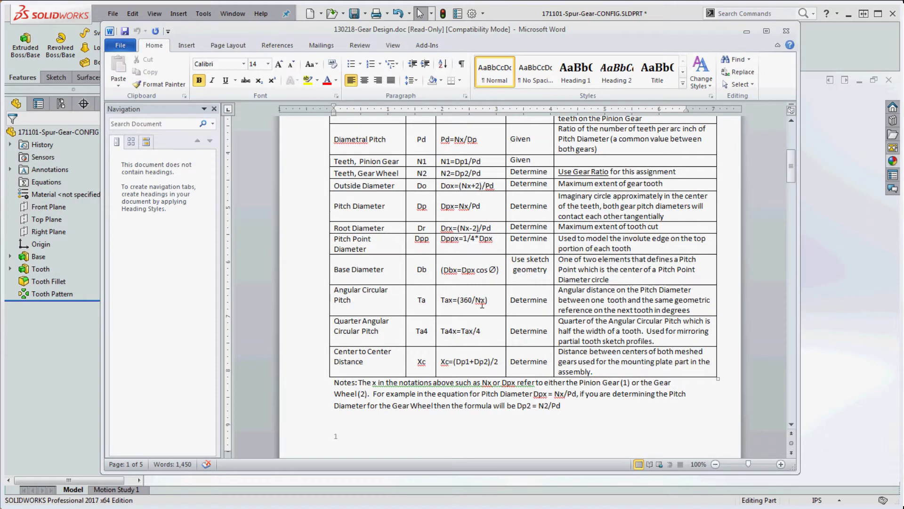
pyautogui.scroll(4, 481, 245)
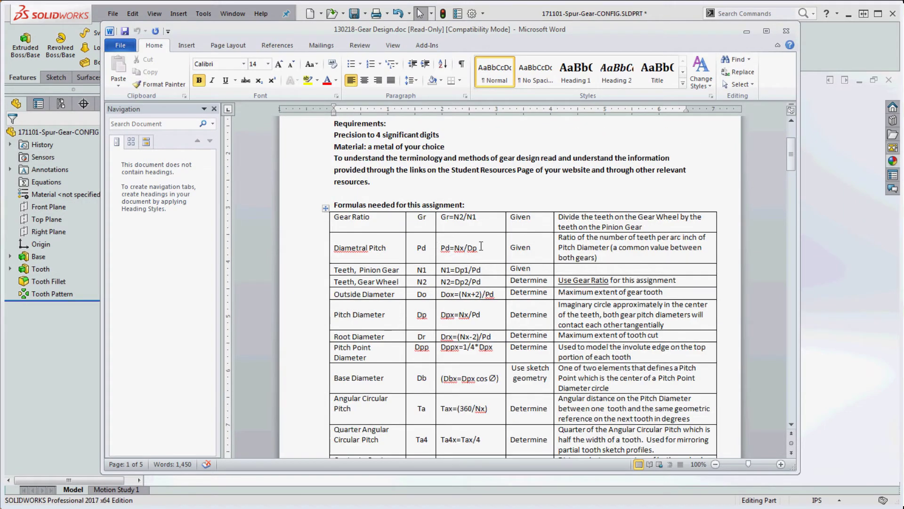
pyautogui.scroll(-4, 482, 246)
pyautogui.scroll(-2, 481, 245)
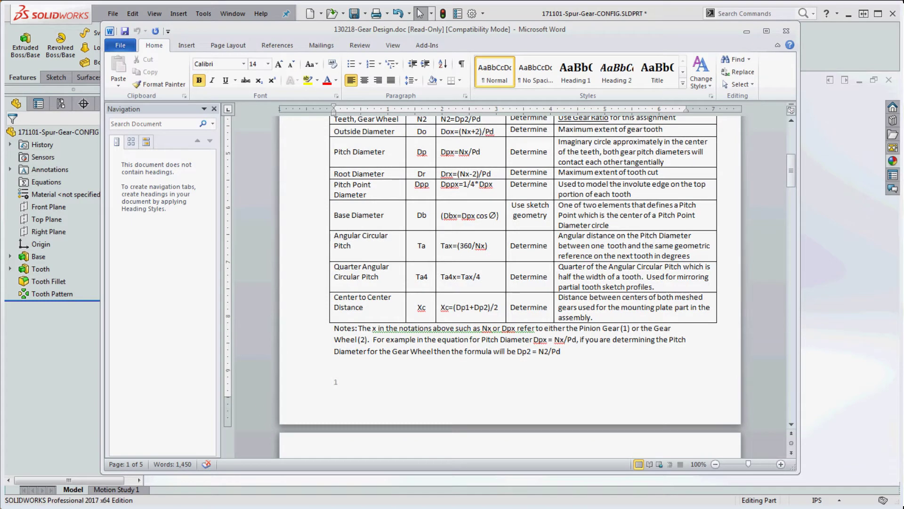
# - Switch to the gear grading guide in Excel and inspect the given spur gear inputs and the pinion's Do1 formula
pyautogui.hotkey('alt', 'Tab')
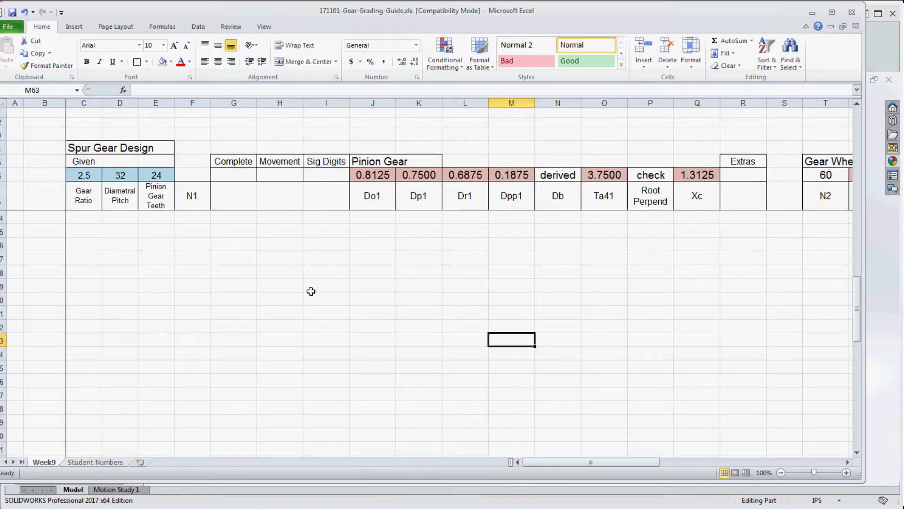
pyautogui.click(577, 456)
pyautogui.click(126, 197)
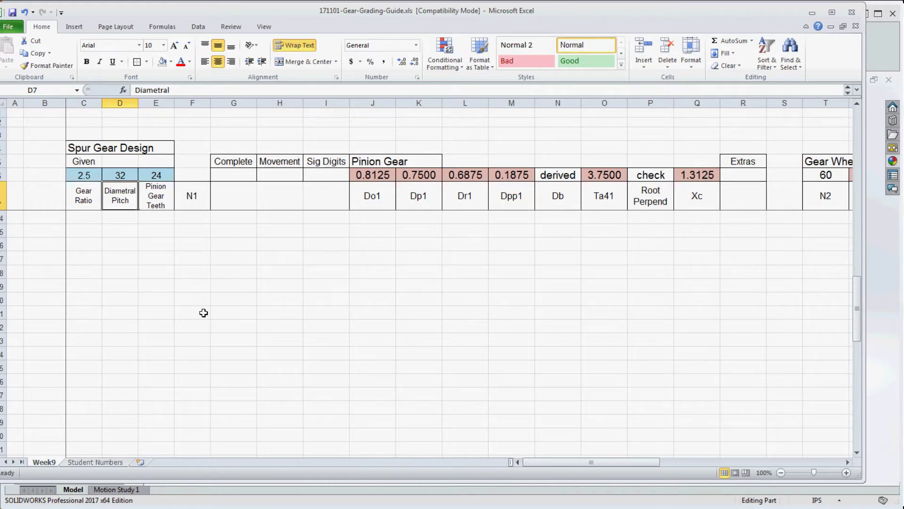
pyautogui.click(156, 196)
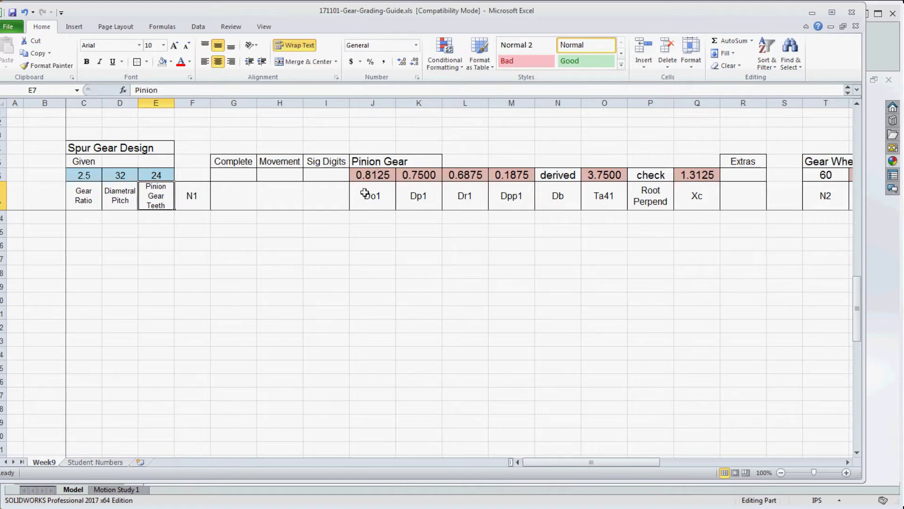
pyautogui.doubleClick(376, 176)
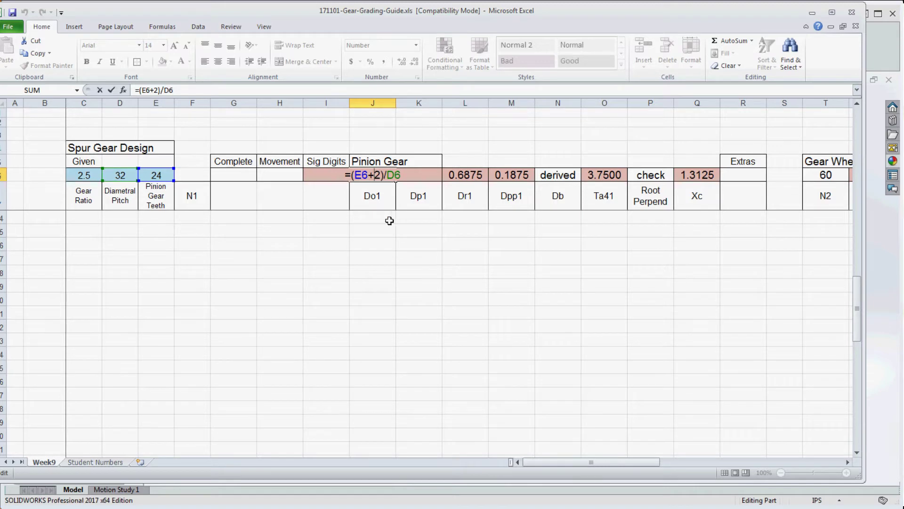
pyautogui.press('Escape')
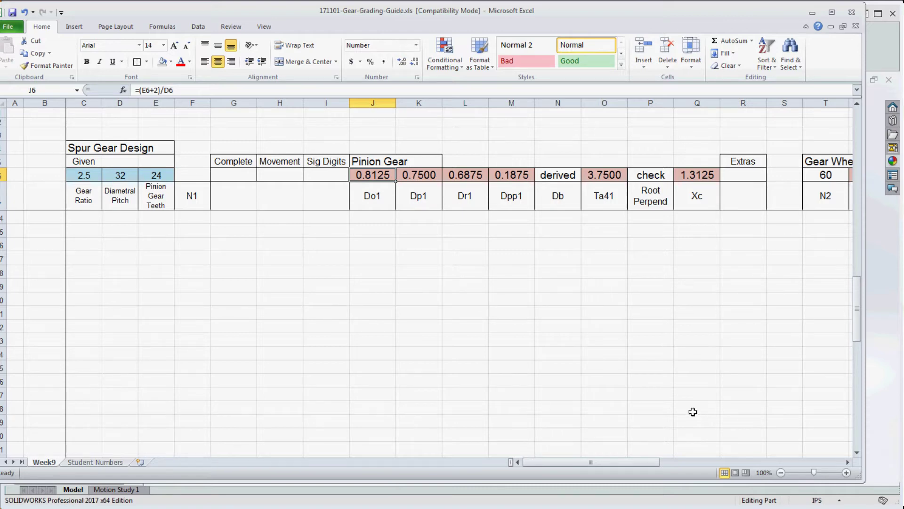
# - Inspect the Gear Wheel formulas for Dr2, Do2, Dp2, Dpp2 and Ta42 without changing them
pyautogui.moveTo(631, 462); pyautogui.dragTo(710, 464)
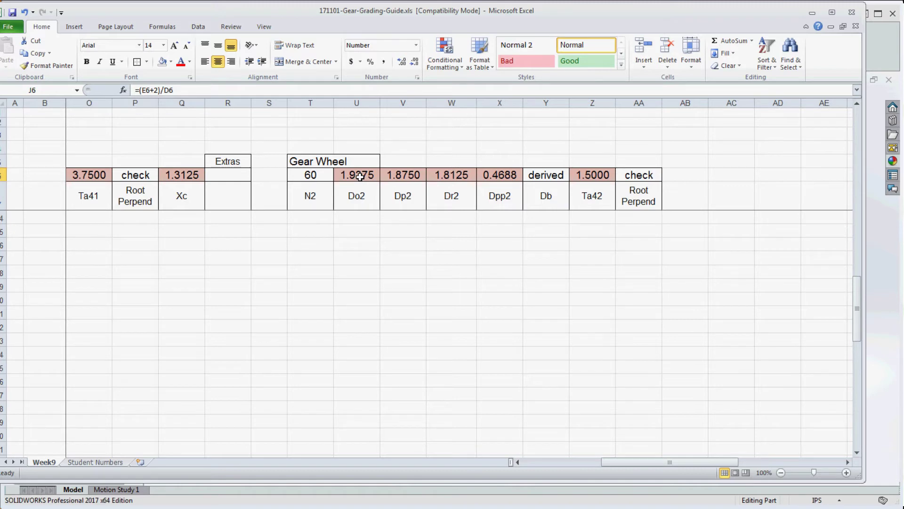
pyautogui.doubleClick(454, 179)
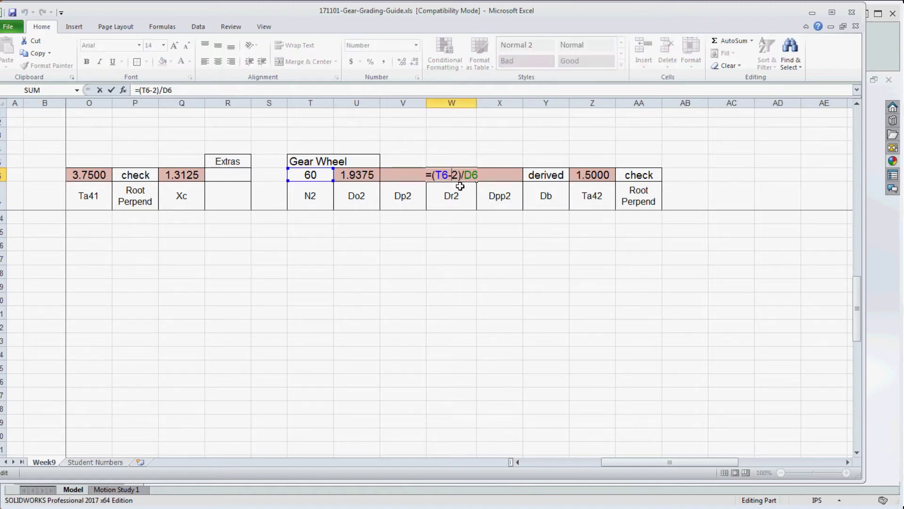
pyautogui.press('Escape')
pyautogui.doubleClick(366, 176)
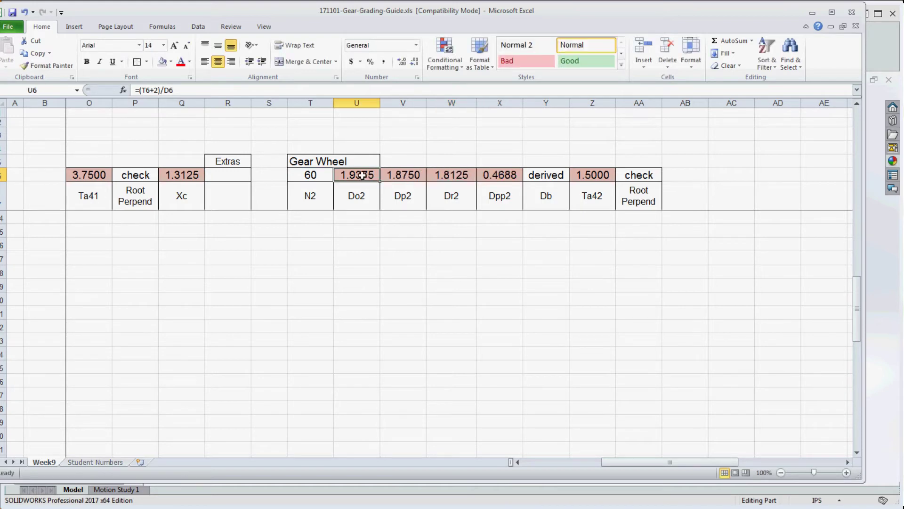
pyautogui.press('Escape')
pyautogui.doubleClick(408, 174)
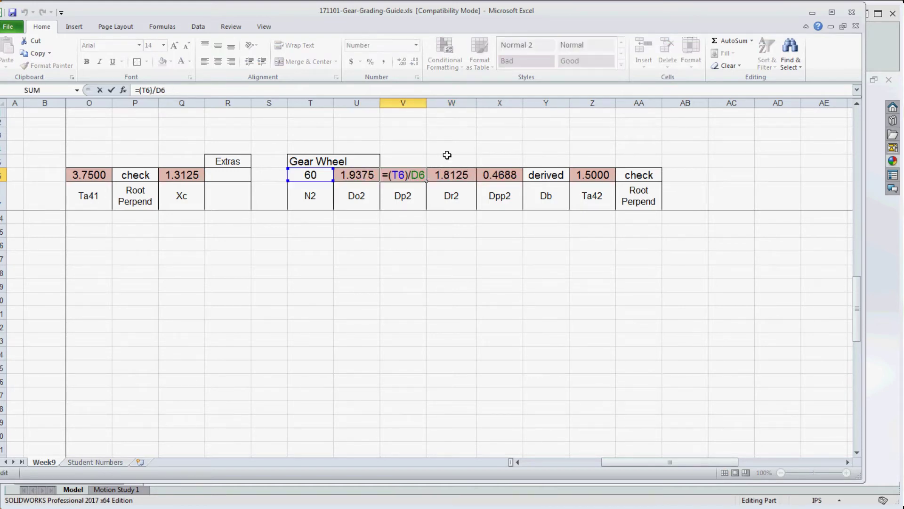
pyautogui.press('Escape')
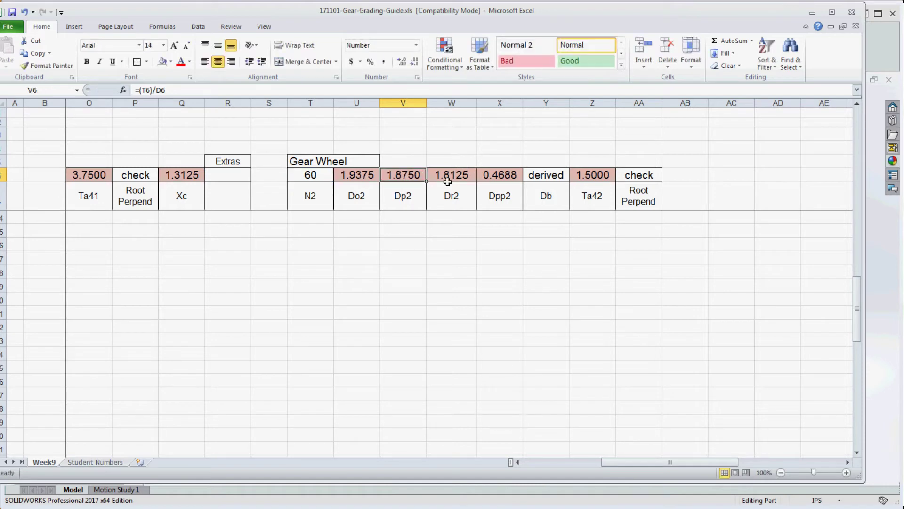
pyautogui.doubleClick(510, 174)
pyautogui.press('Escape')
pyautogui.doubleClick(593, 175)
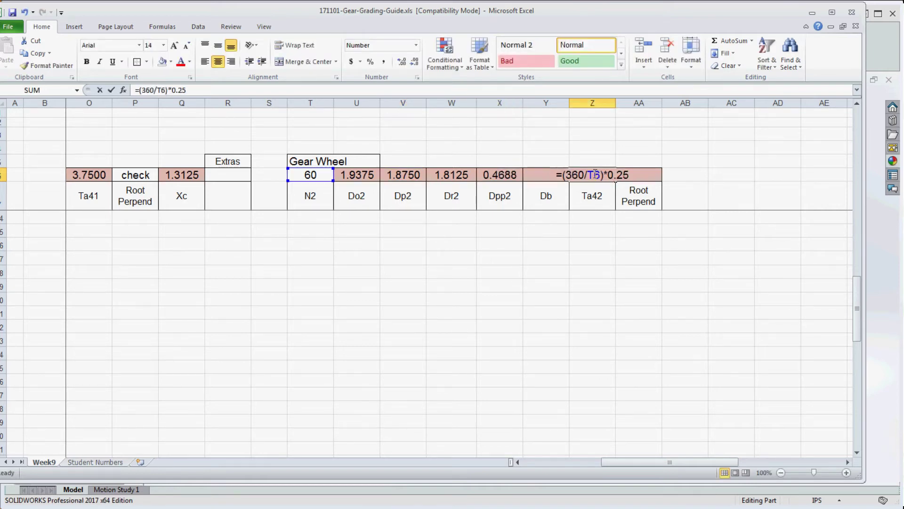
pyautogui.press('Escape')
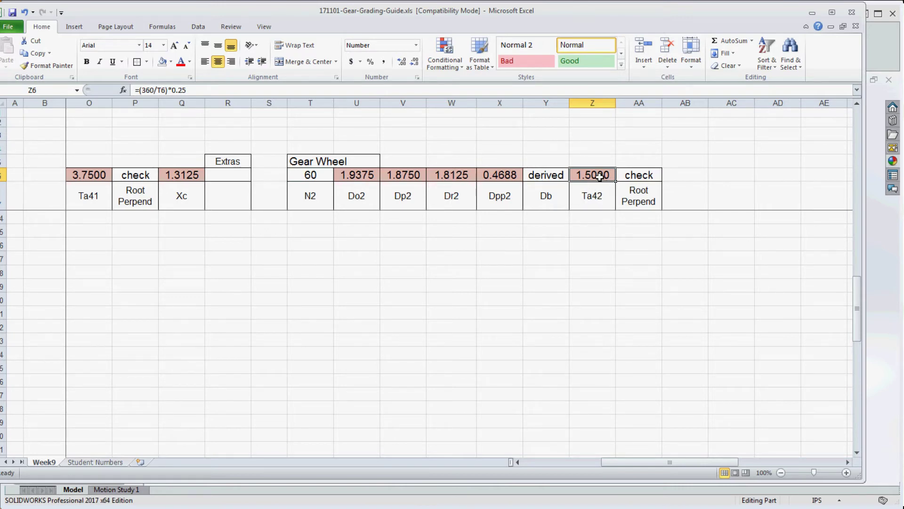
pyautogui.click(596, 276)
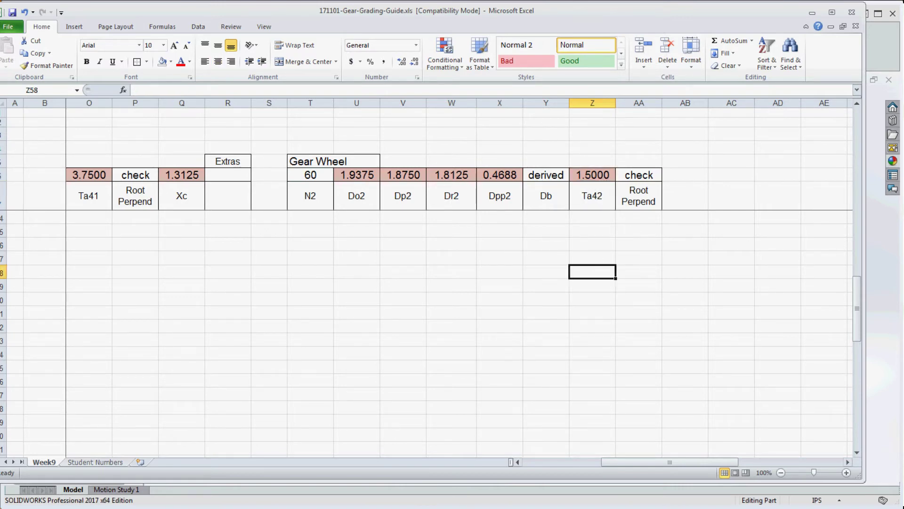
# - Switch to the 171101-Spur-Gear-CONFIG part in SOLIDWORKS, roll it back to just after Base, and open Base's Sketch1 for editing
pyautogui.click(237, 506)
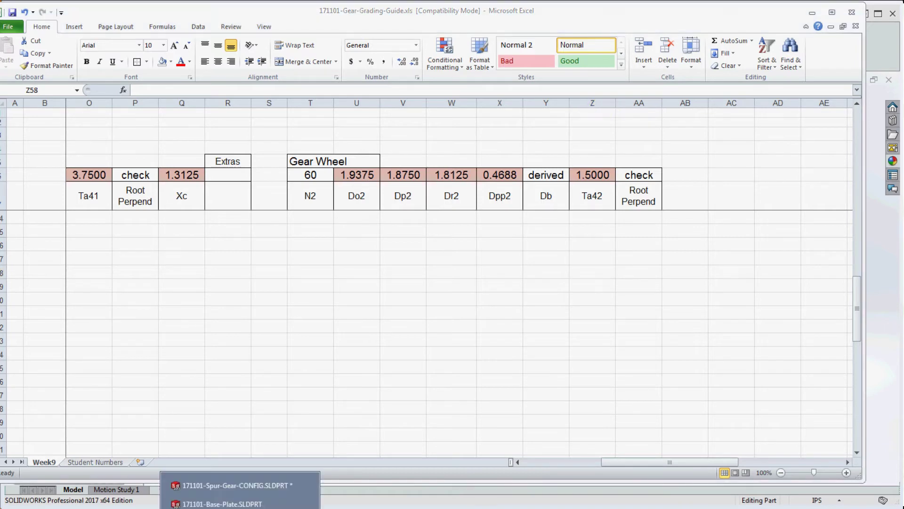
pyautogui.click(233, 485)
pyautogui.click(241, 487)
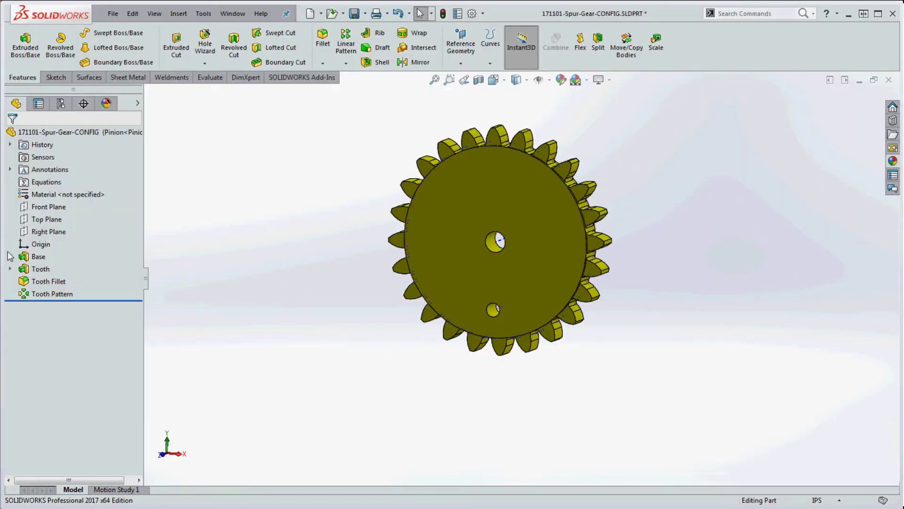
pyautogui.click(10, 256)
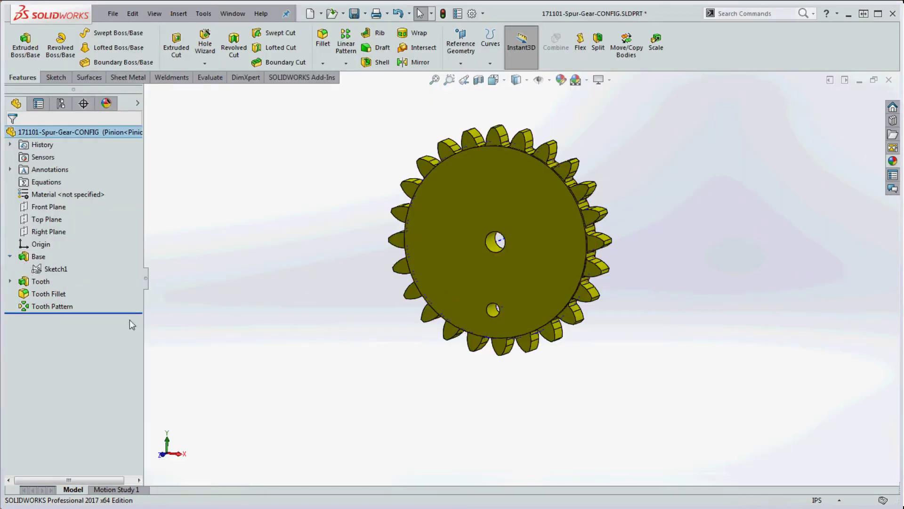
pyautogui.moveTo(113, 311); pyautogui.dragTo(111, 276)
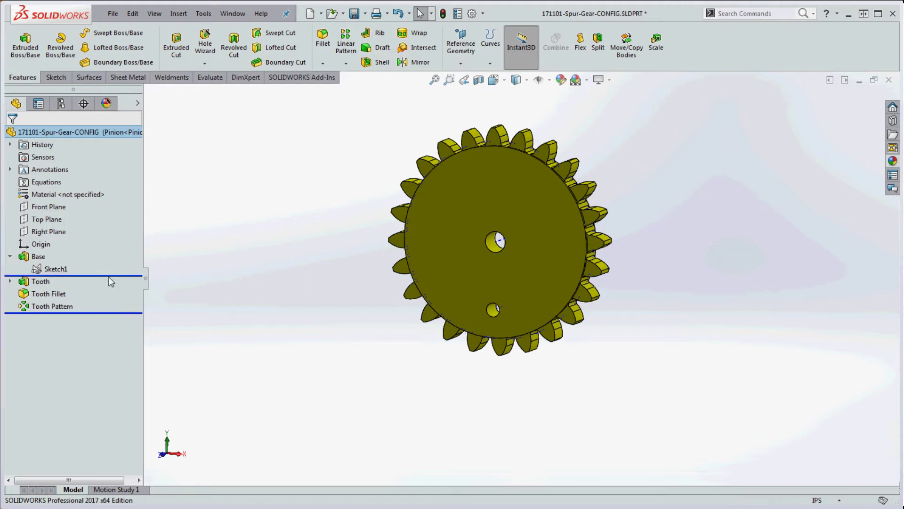
pyautogui.rightClick(55, 271)
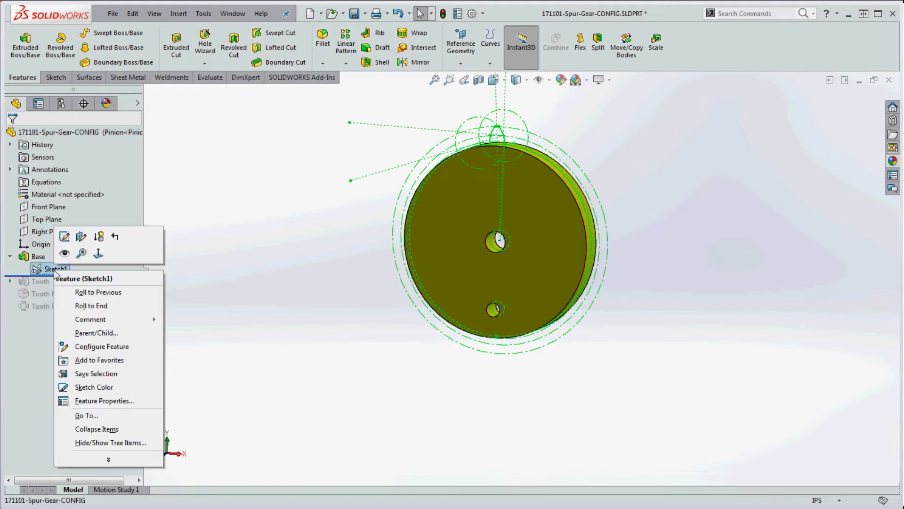
pyautogui.click(64, 236)
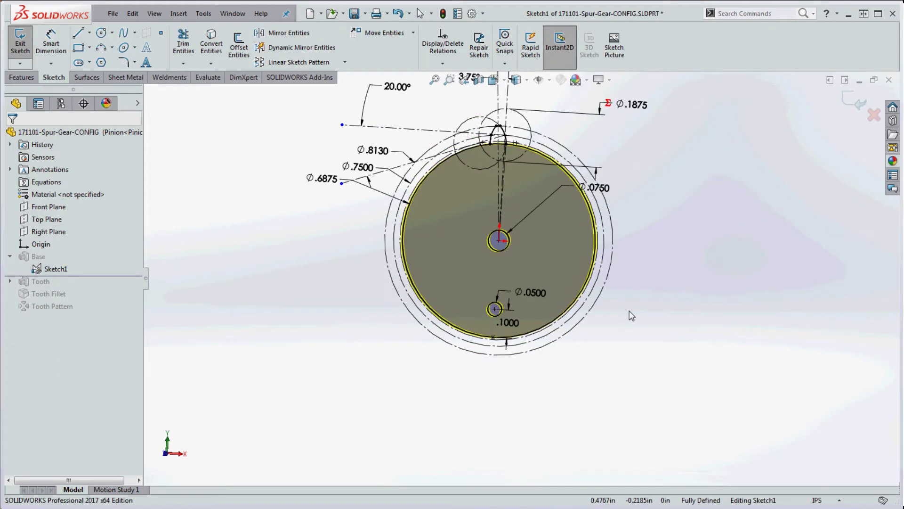
# - Examine the tooth profile in Sketch1, including its construction circles, sketch relations and diameter dimensions
pyautogui.scroll(-1, 444, 162)
pyautogui.scroll(-2, 444, 162)
pyautogui.scroll(3, 518, 197)
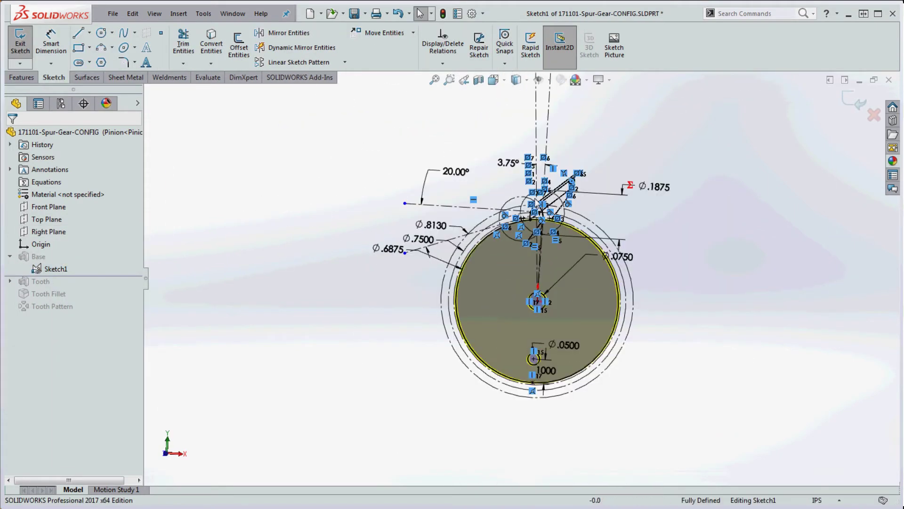
pyautogui.scroll(-4, 572, 250)
pyautogui.scroll(-1, 565, 247)
pyautogui.scroll(1, 565, 247)
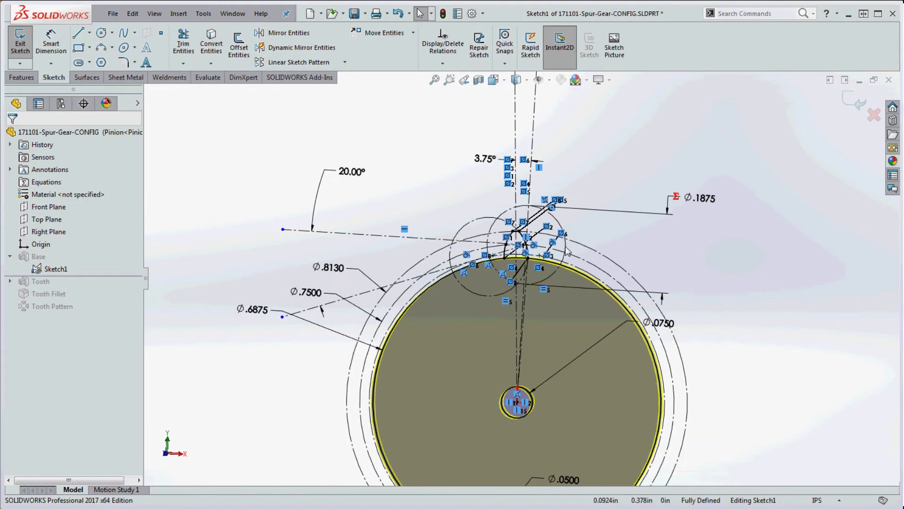
pyautogui.scroll(-1, 532, 268)
pyautogui.scroll(2, 533, 268)
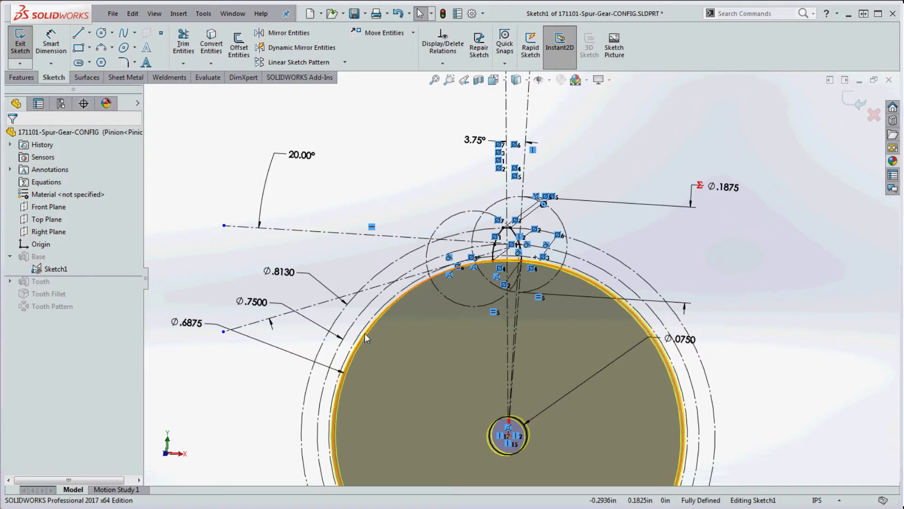
pyautogui.scroll(-5, 513, 261)
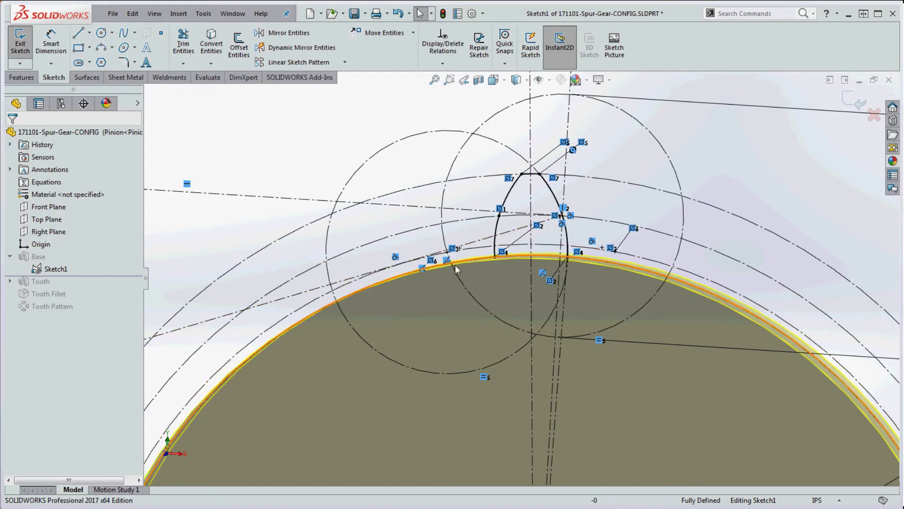
pyautogui.scroll(5, 456, 268)
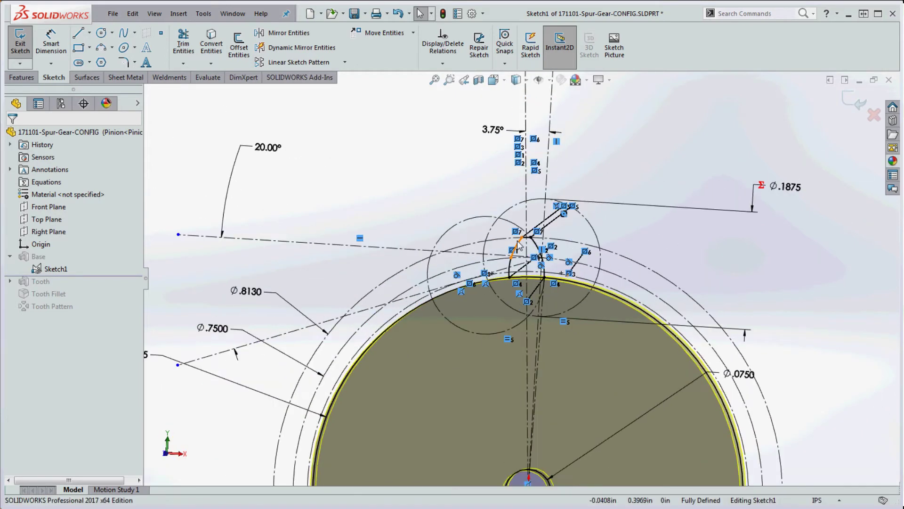
pyautogui.scroll(-2, 520, 245)
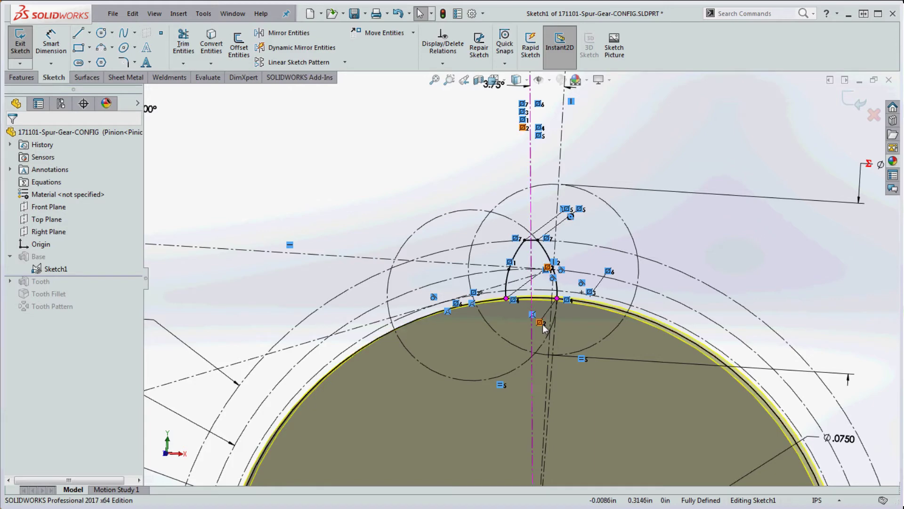
pyautogui.scroll(2, 523, 266)
pyautogui.scroll(-2, 551, 262)
pyautogui.scroll(5, 551, 261)
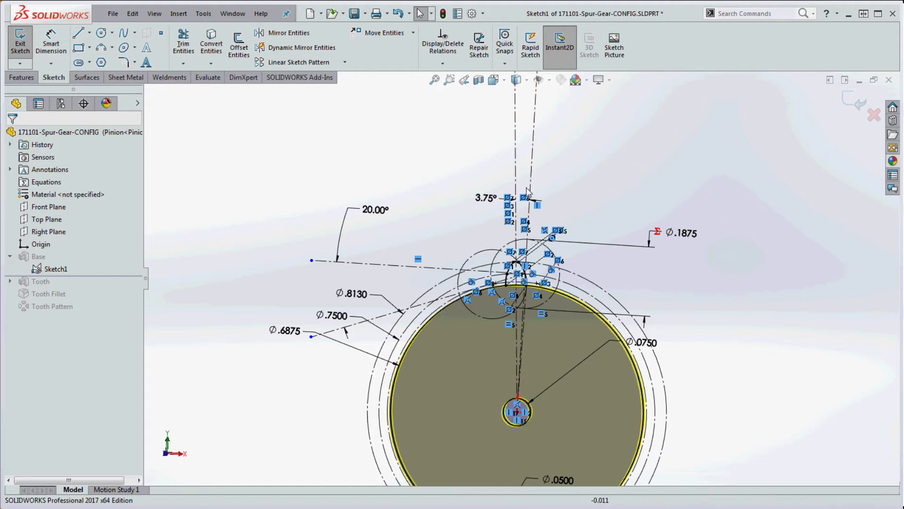
# - Move the 3.75° angle dimension slightly farther from the tooth profile and review the surrounding tooth geometry
pyautogui.scroll(-2, 518, 268)
pyautogui.moveTo(480, 176)
pyautogui.mouseDown()
pyautogui.moveTo(464, 185)
pyautogui.moveTo(466, 166)
pyautogui.mouseUp()
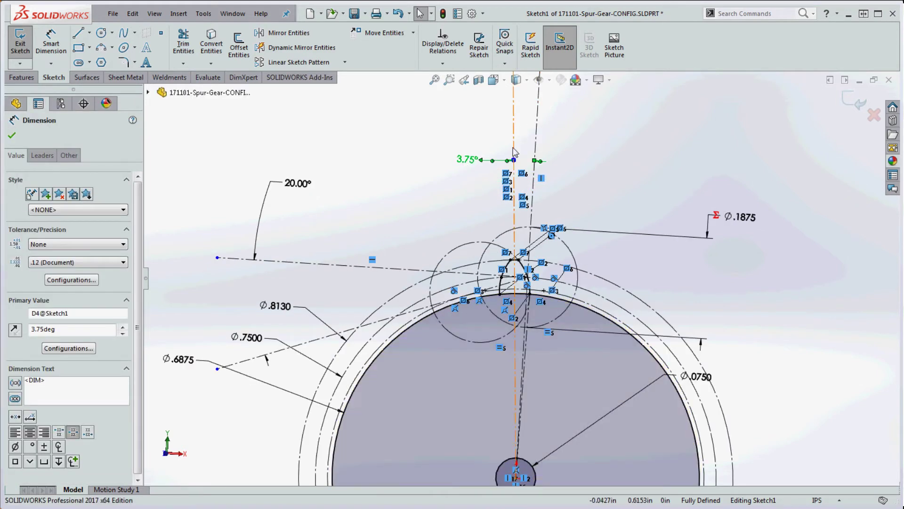
pyautogui.scroll(-3, 518, 267)
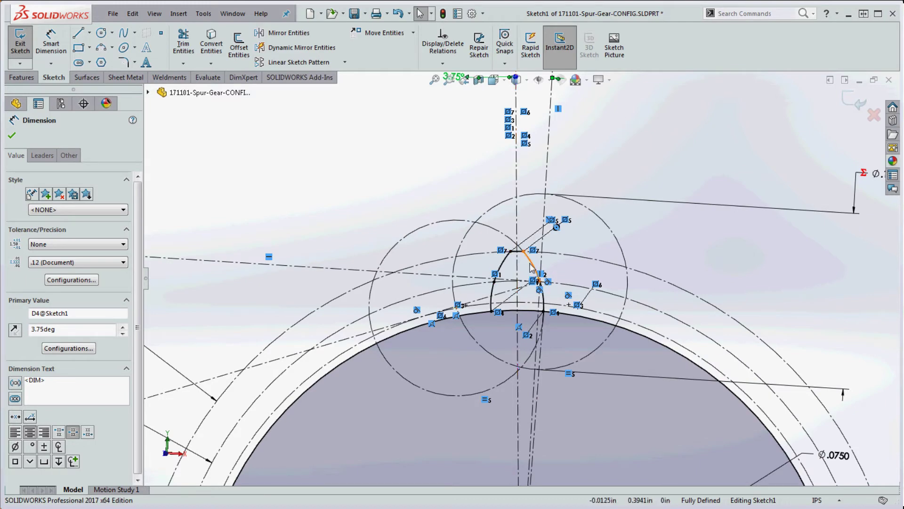
pyautogui.scroll(3, 532, 264)
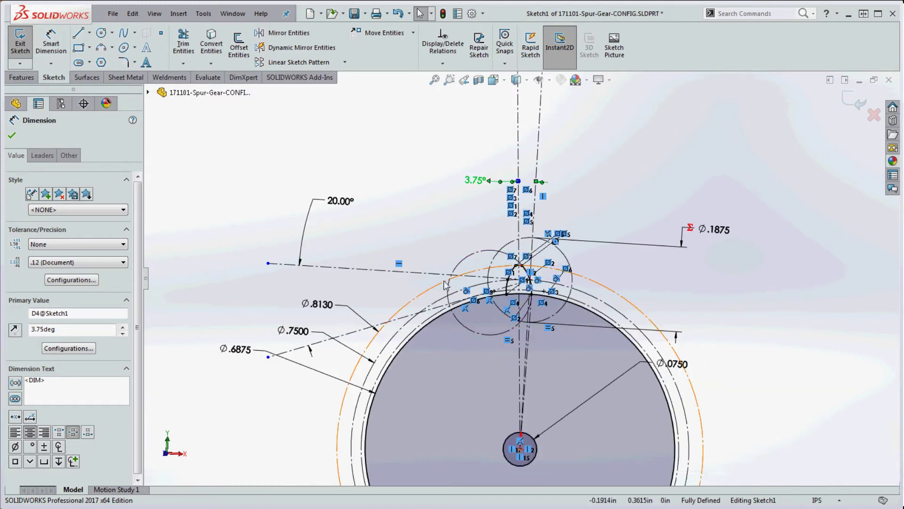
pyautogui.scroll(-2, 384, 273)
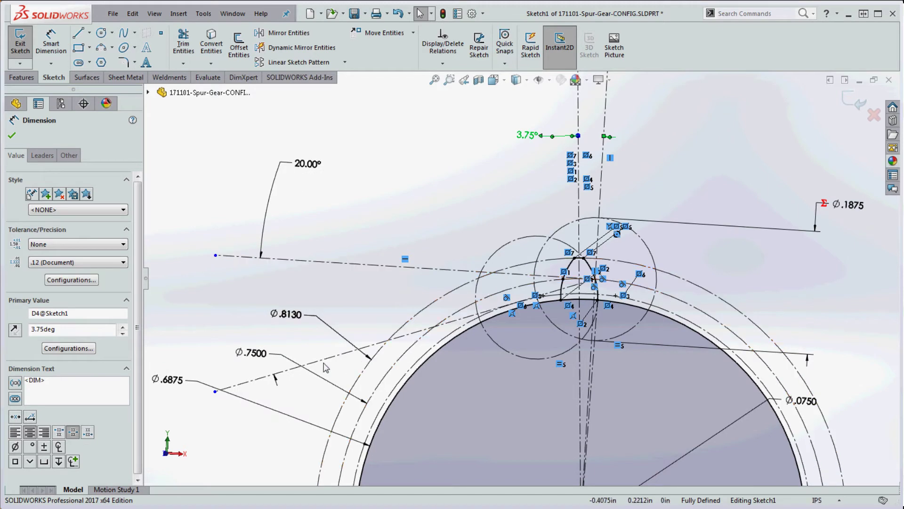
# - Examine the tooth profile's arcs, construction circles and diameter dimensions in the pinion's Sketch1, and exit the sketch
pyautogui.scroll(-3, 573, 291)
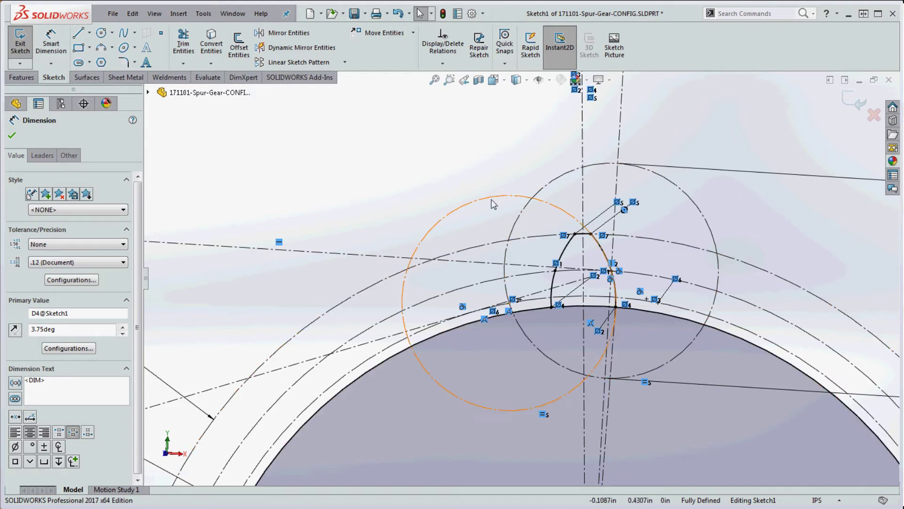
pyautogui.scroll(-3, 627, 271)
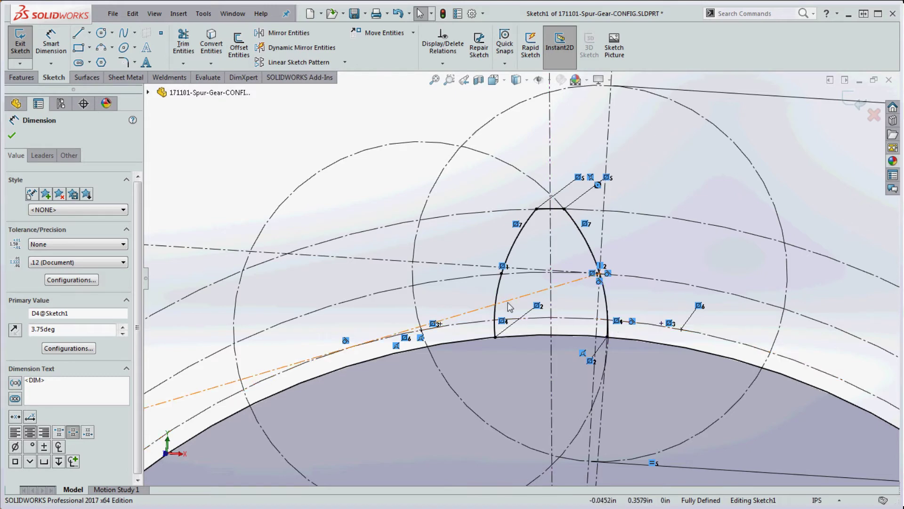
pyautogui.scroll(8, 509, 308)
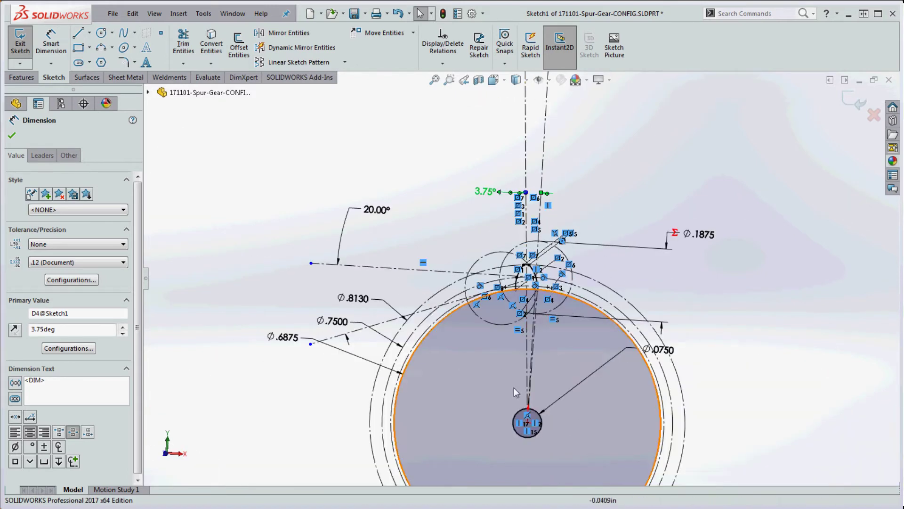
pyautogui.click(444, 14)
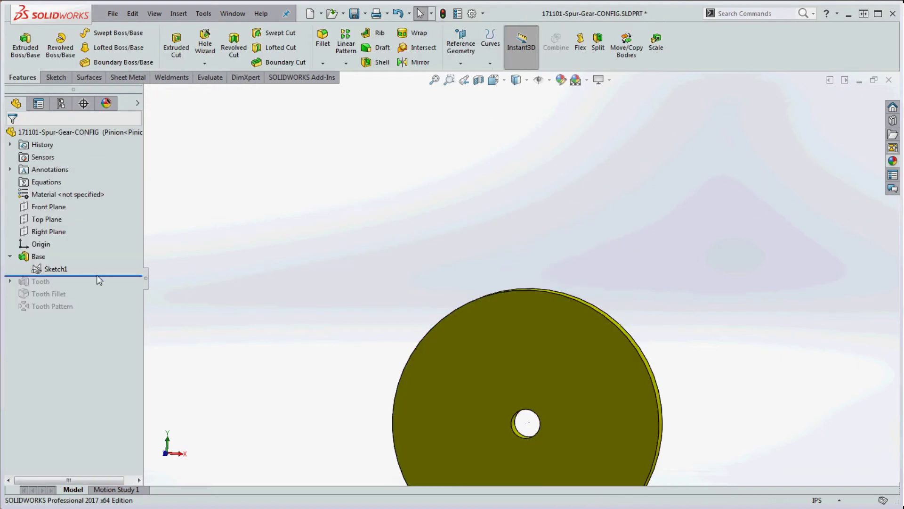
# - Roll the pinion part forward to include the Tooth feature, and show Base's Sketch1 over the model
pyautogui.moveTo(99, 280); pyautogui.dragTo(126, 286)
pyautogui.rightClick(45, 269)
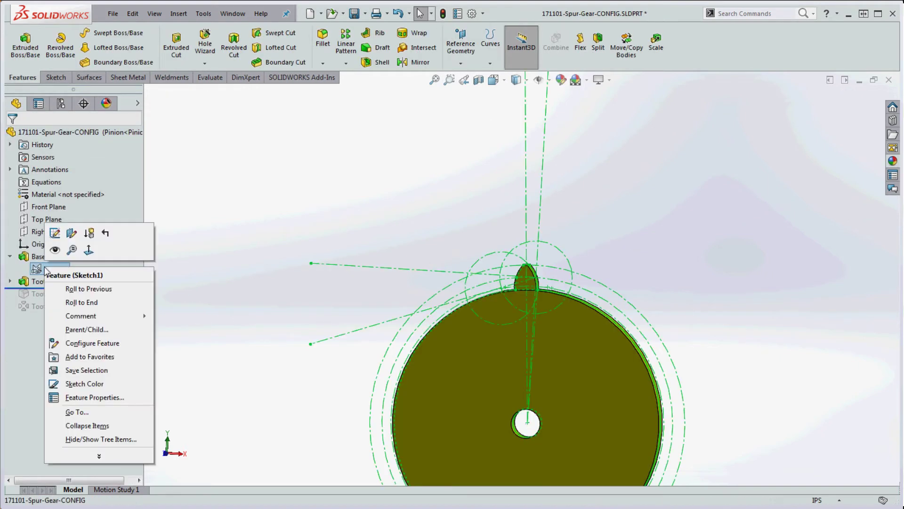
pyautogui.click(54, 249)
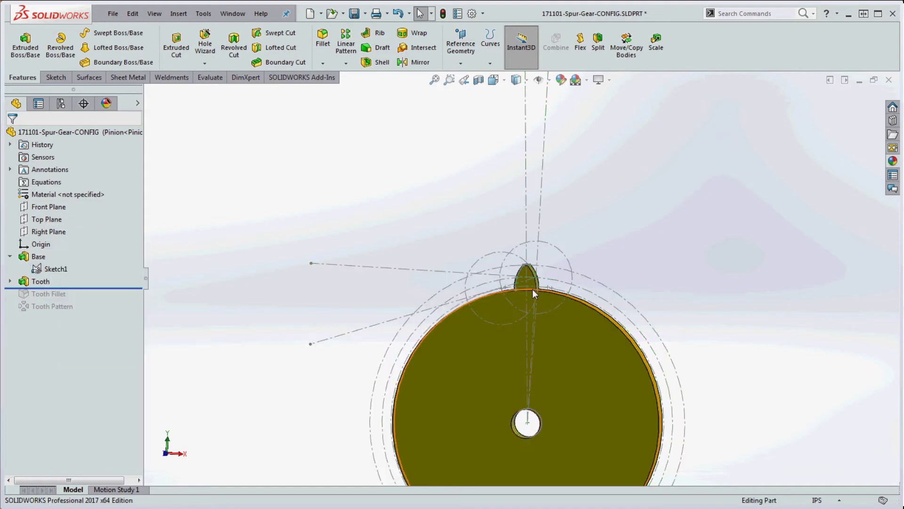
pyautogui.scroll(-5, 533, 289)
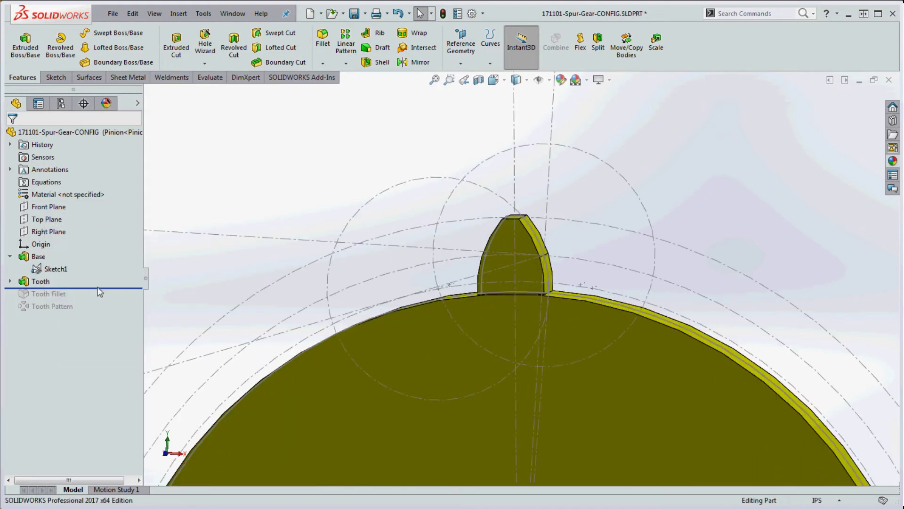
# - Roll the part forward to include Tooth Fillet, and inspect the fillet at the tooth's root
pyautogui.moveTo(96, 288); pyautogui.dragTo(92, 300)
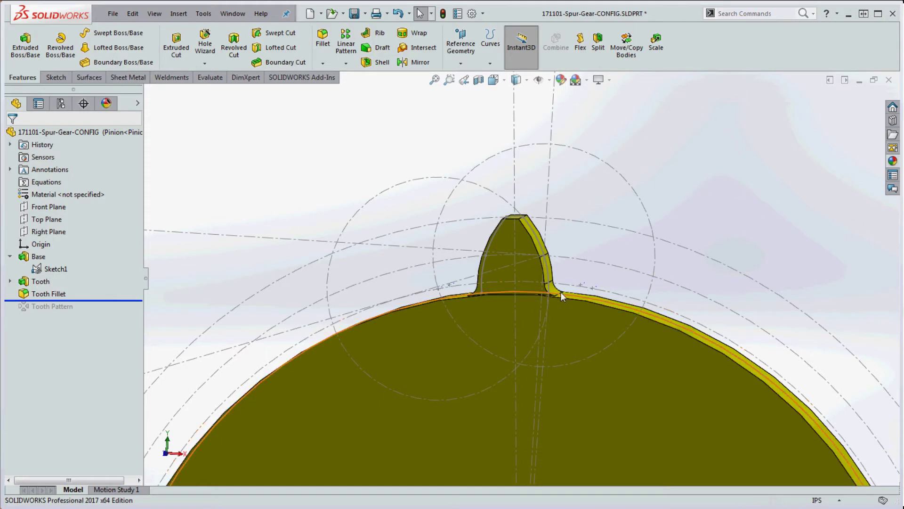
pyautogui.scroll(-5, 551, 289)
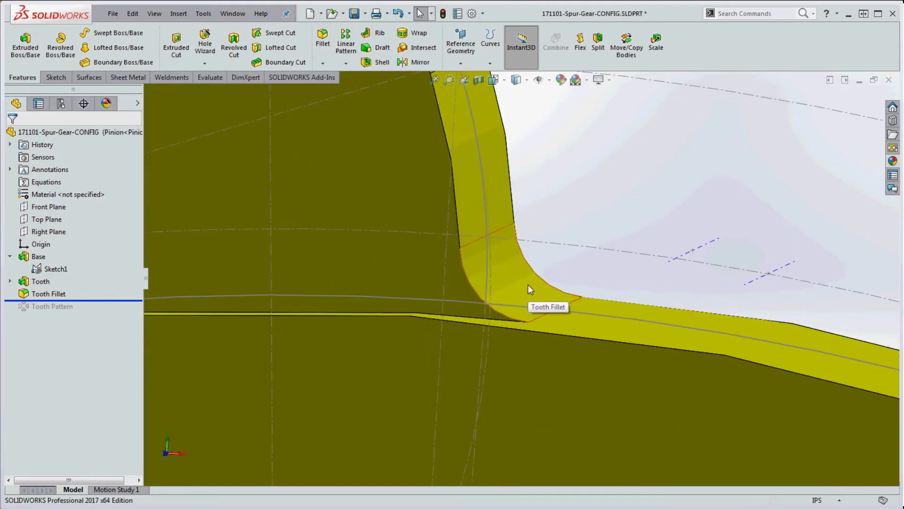
pyautogui.scroll(5, 527, 284)
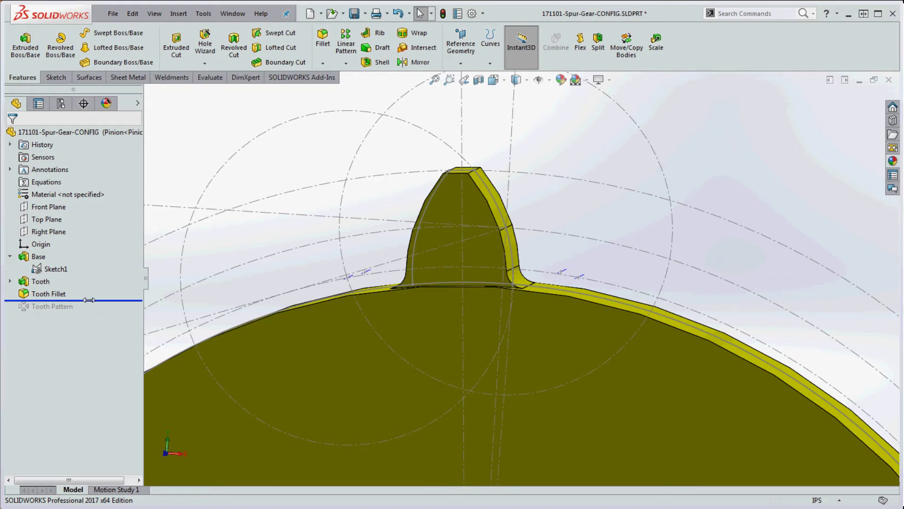
# - Roll the part forward to include Tooth Pattern, and view the complete pinion gear
pyautogui.moveTo(89, 300); pyautogui.dragTo(89, 312)
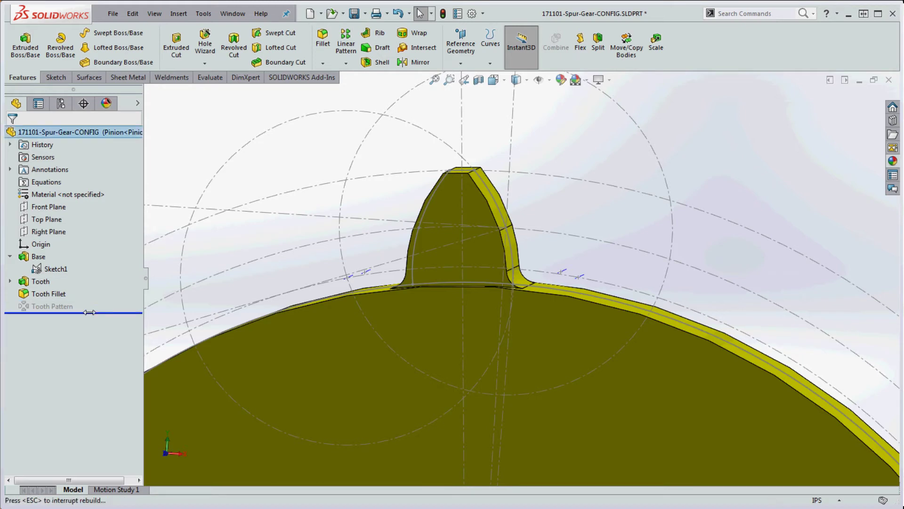
pyautogui.scroll(8, 654, 205)
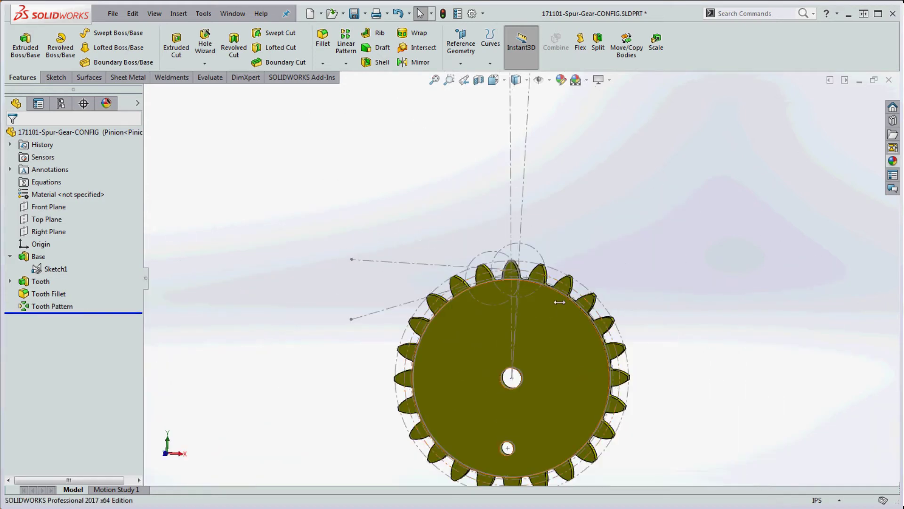
pyautogui.scroll(3, 695, 375)
pyautogui.scroll(-2, 650, 331)
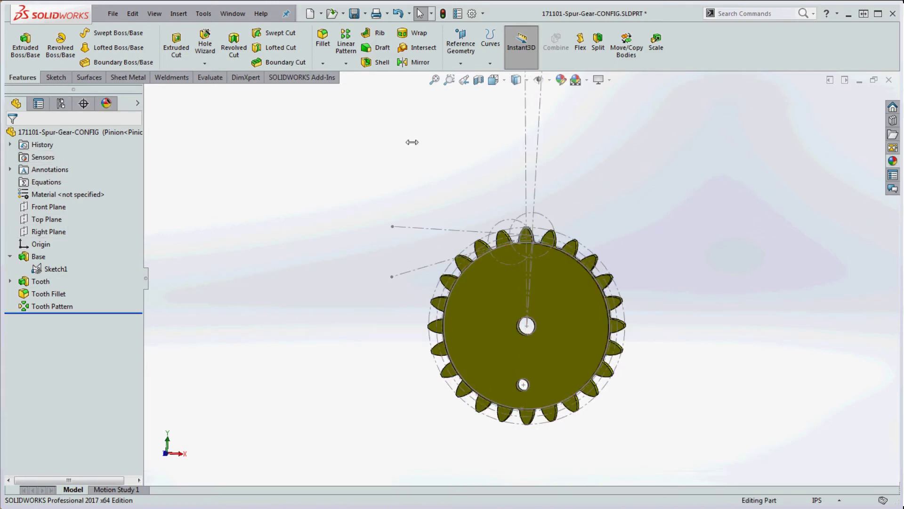
# - Activate the Wheel configuration together with the Wheel display state, and view the whole gear
pyautogui.click(61, 103)
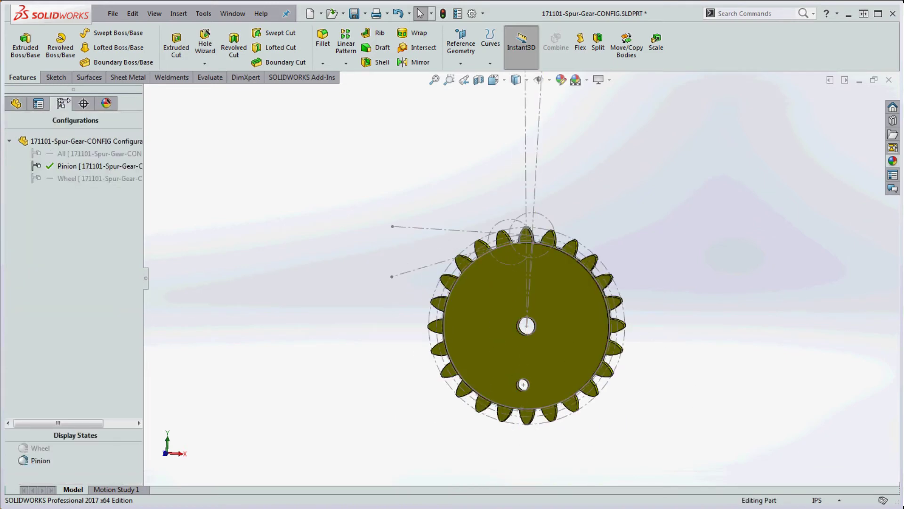
pyautogui.doubleClick(50, 178)
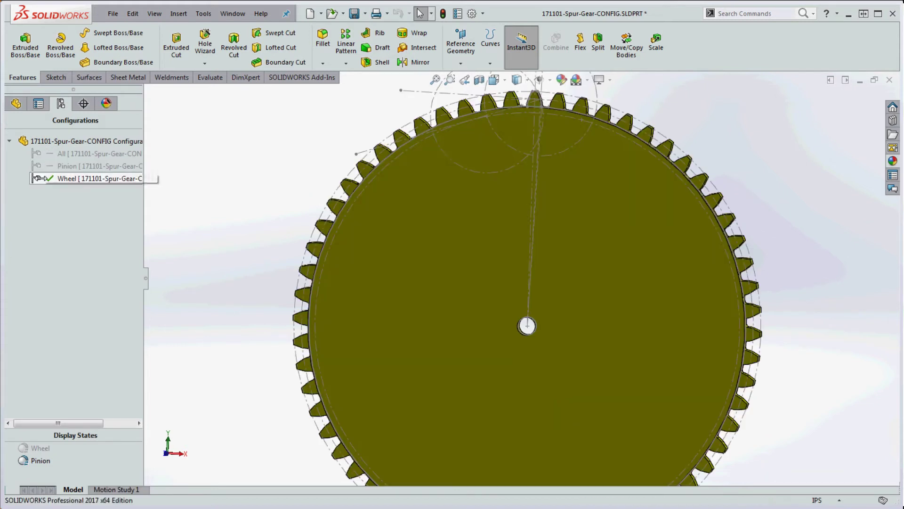
pyautogui.doubleClick(40, 448)
pyautogui.press('f')
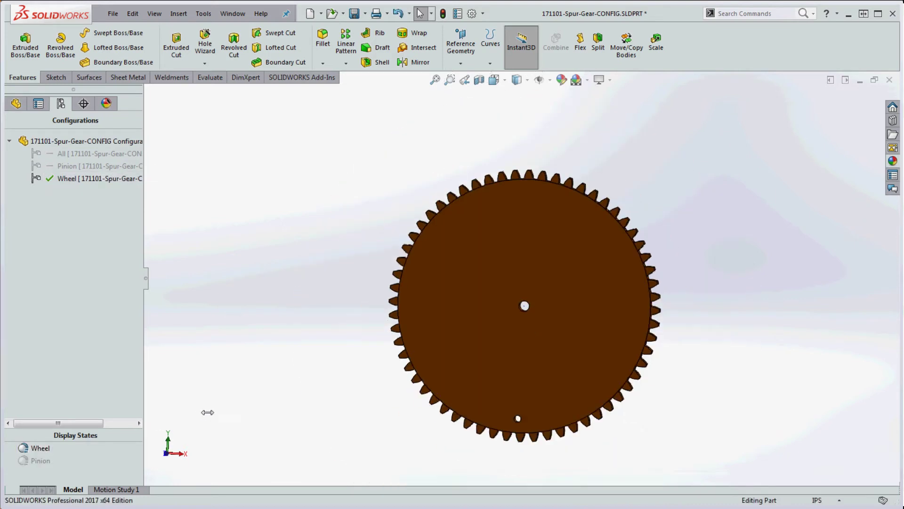
pyautogui.scroll(-3, 544, 336)
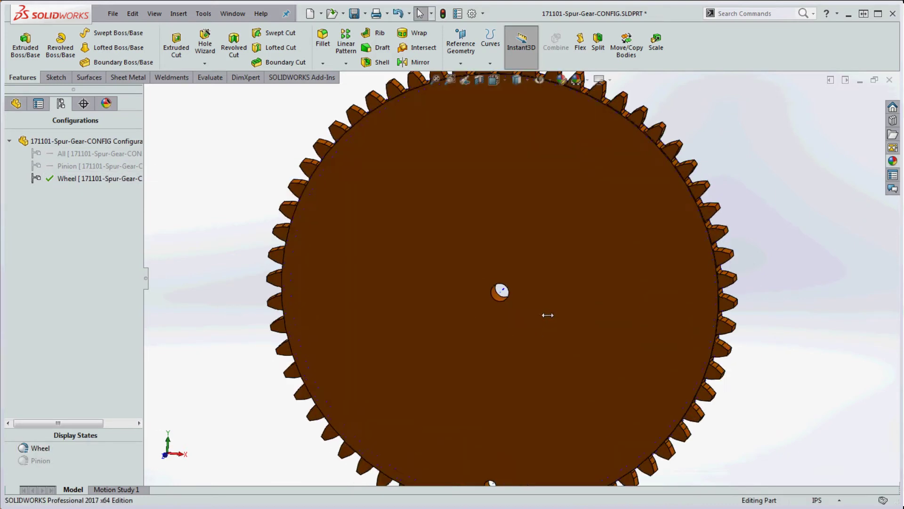
pyautogui.scroll(2, 542, 316)
pyautogui.scroll(-2, 529, 355)
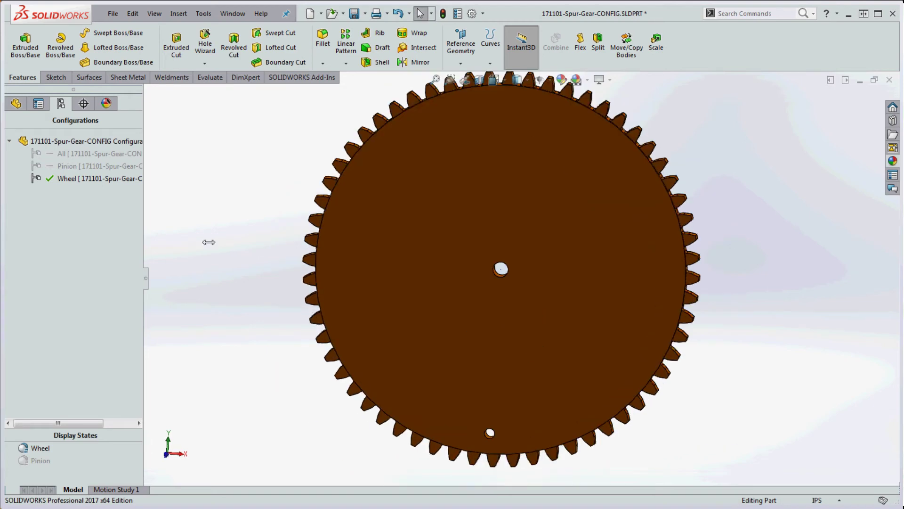
# - Open Base's Sketch1 for editing in the Wheel configuration and move the Ø1.9375 dimension slightly farther from the gear outline
pyautogui.click(16, 103)
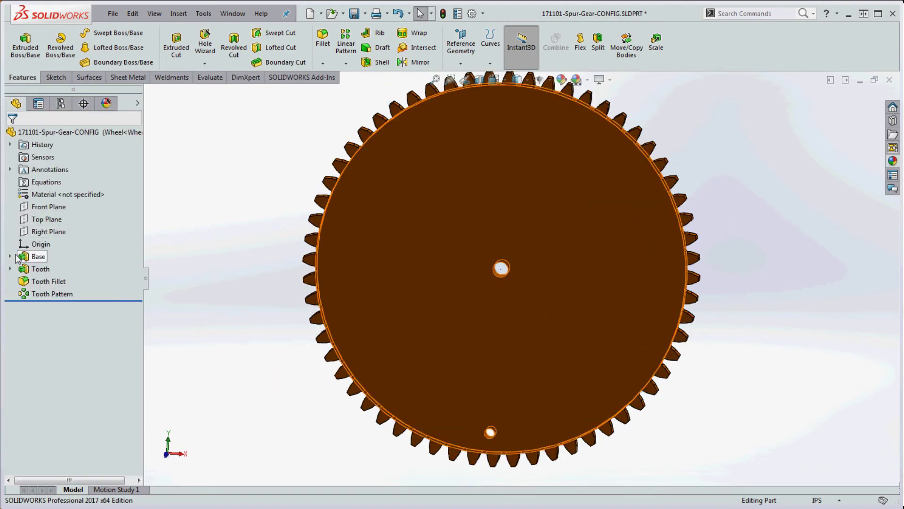
pyautogui.click(49, 268)
pyautogui.rightClick(49, 268)
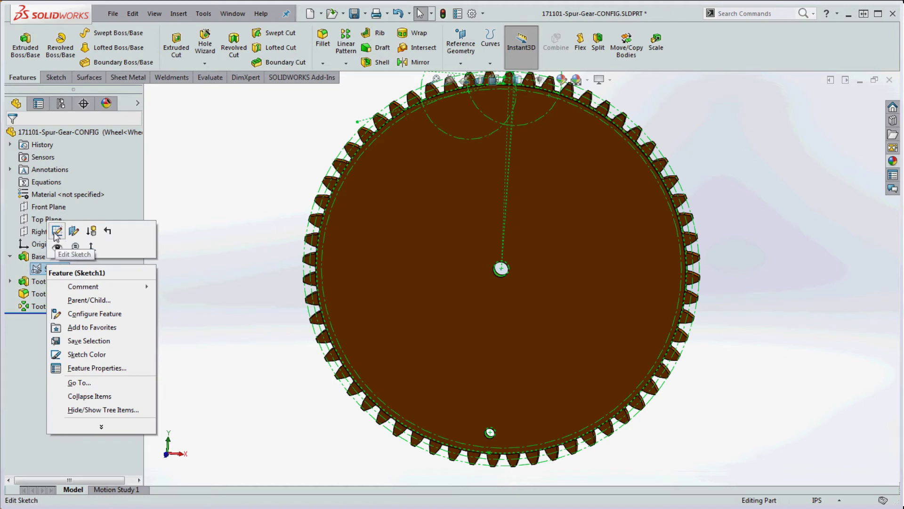
pyautogui.click(66, 232)
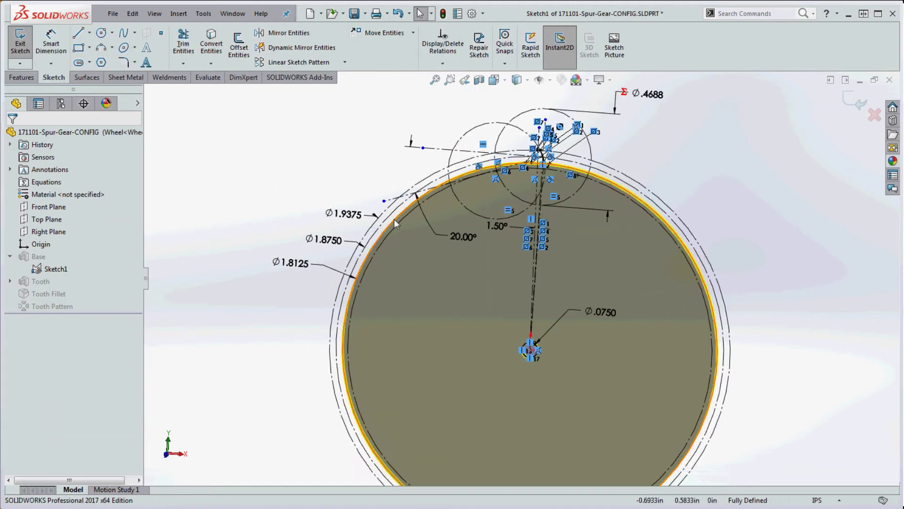
pyautogui.moveTo(361, 224); pyautogui.dragTo(349, 216)
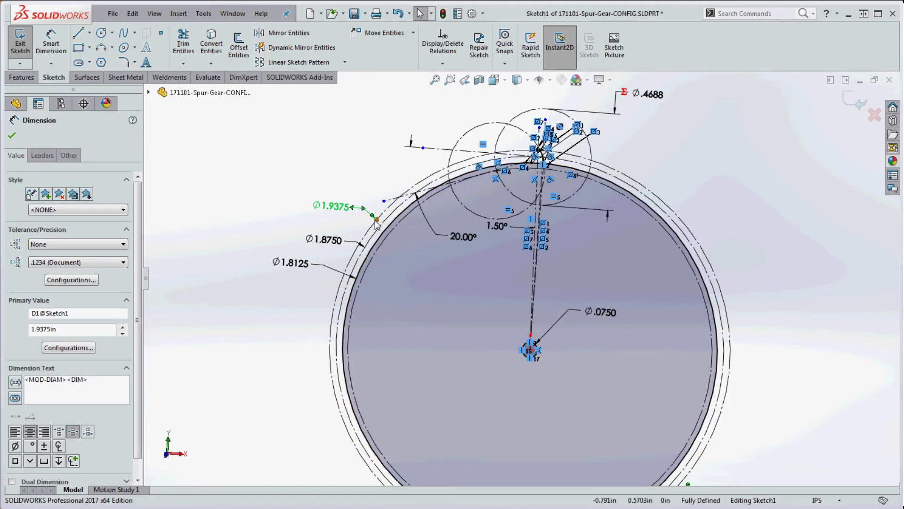
# - Examine the wheel's diameter and angle dimensions, construction circles and tooth profile in Sketch1, and exit the sketch
pyautogui.scroll(-3, 359, 250)
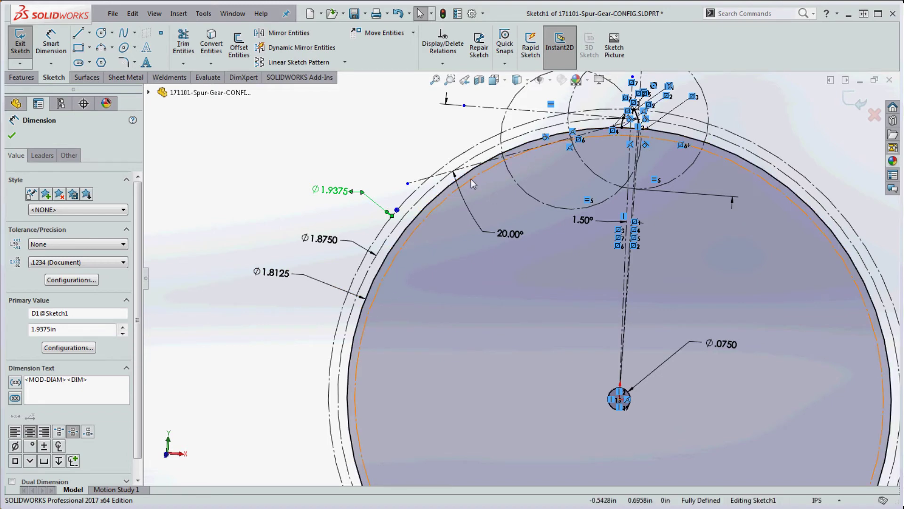
pyautogui.scroll(-5, 470, 179)
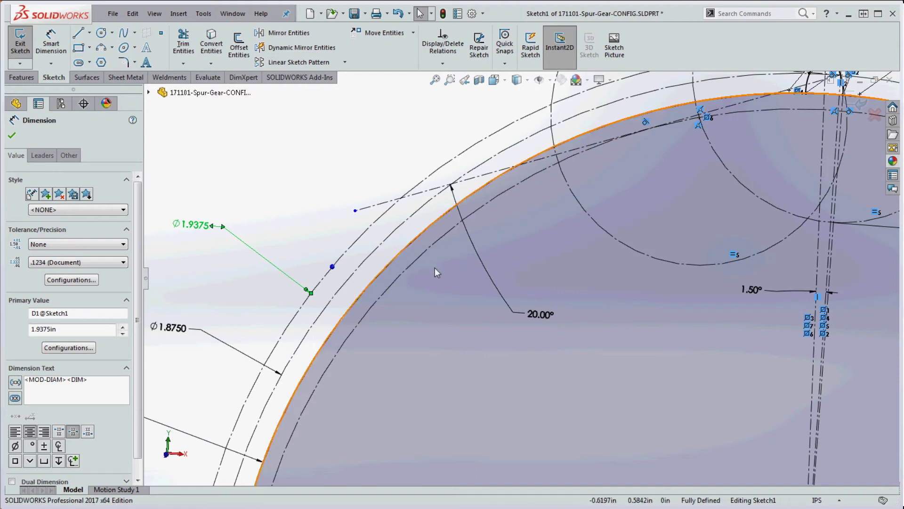
pyautogui.scroll(3, 463, 292)
pyautogui.scroll(3, 462, 292)
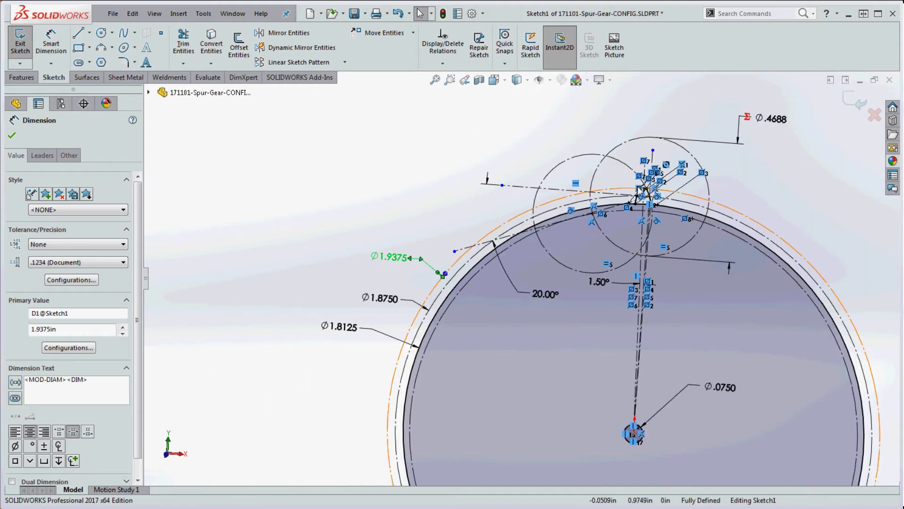
pyautogui.scroll(-4, 652, 220)
pyautogui.scroll(-2, 652, 220)
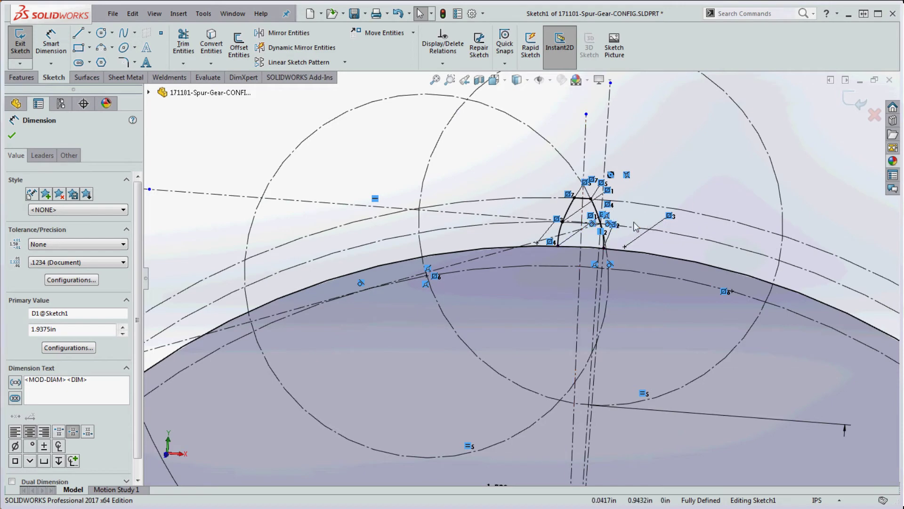
pyautogui.click(445, 14)
# - Inspect the finished wheel gear's teeth, its central bore and the small hole near the rim
pyautogui.scroll(5, 666, 323)
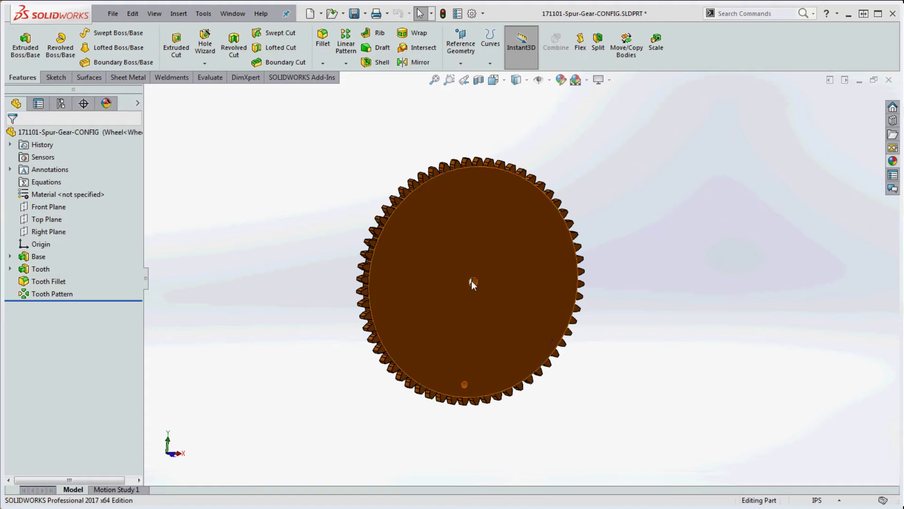
pyautogui.scroll(-5, 480, 278)
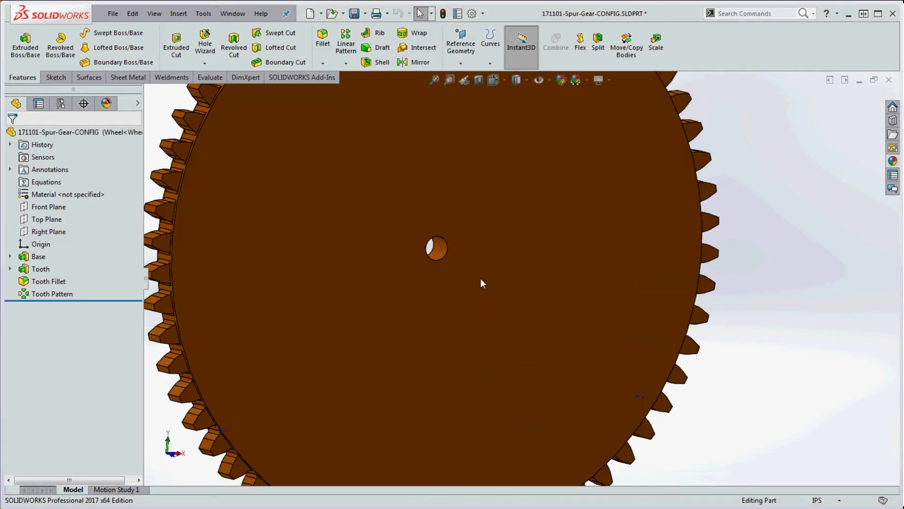
pyautogui.scroll(5, 445, 244)
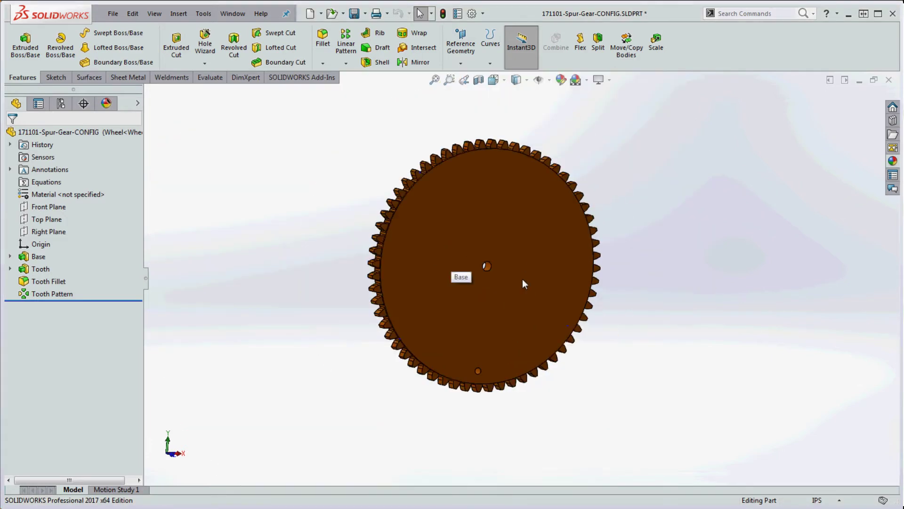
pyautogui.scroll(-3, 495, 339)
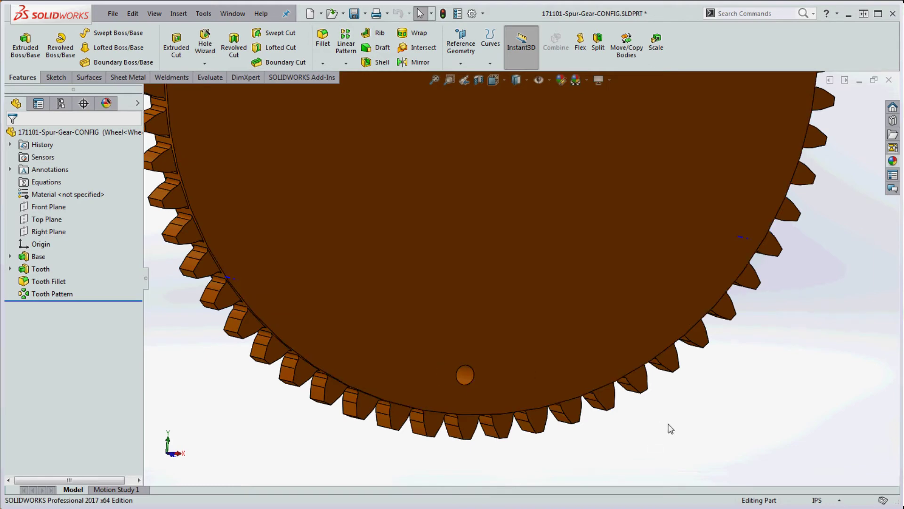
pyautogui.scroll(5, 599, 375)
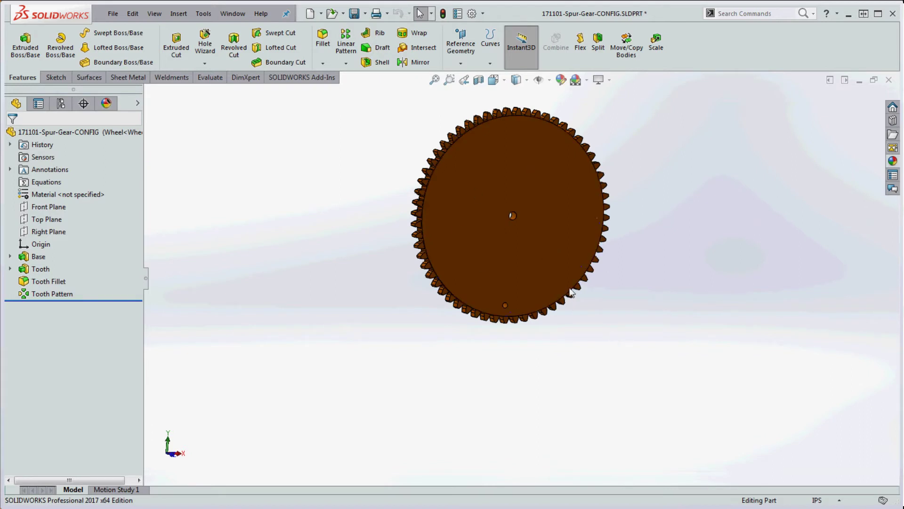
# - Switch to the 171101-Base-Plate part and inspect its upright plate, foot and two pins
pyautogui.hotkey('ctrl', 'Tab')
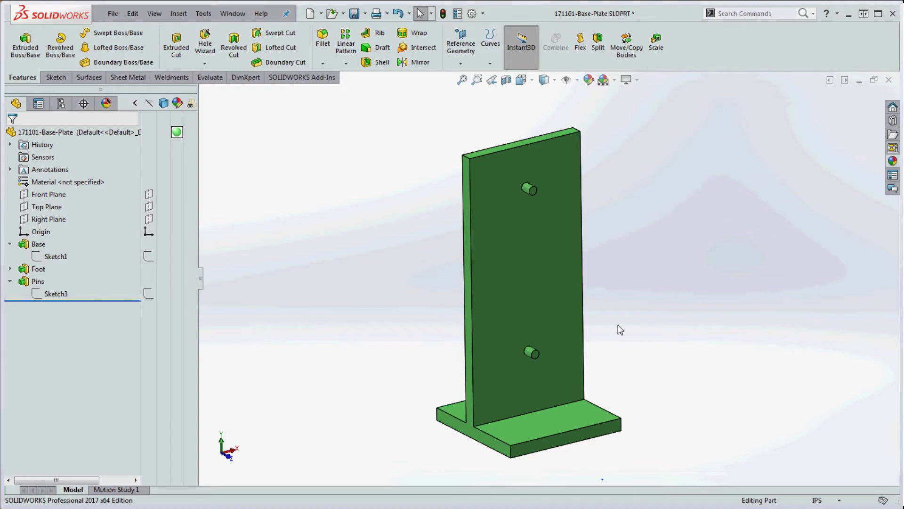
pyautogui.scroll(-5, 535, 353)
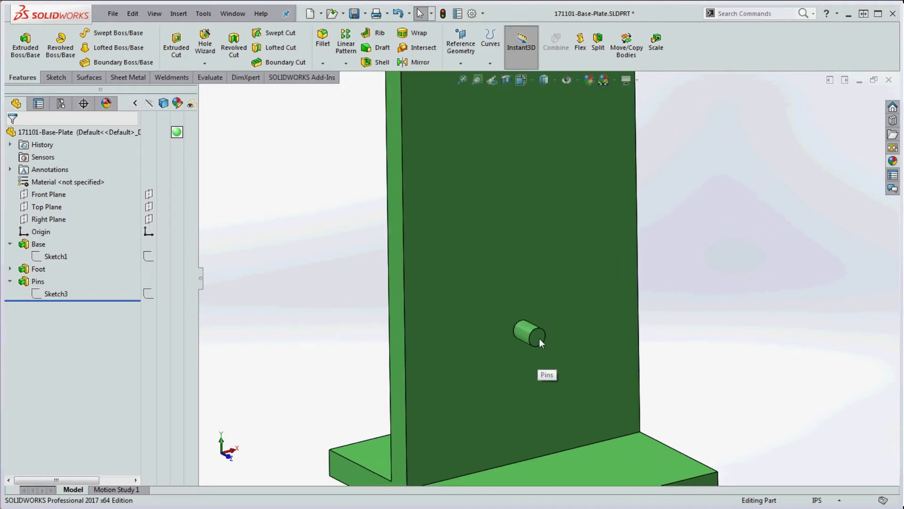
pyautogui.scroll(4, 690, 312)
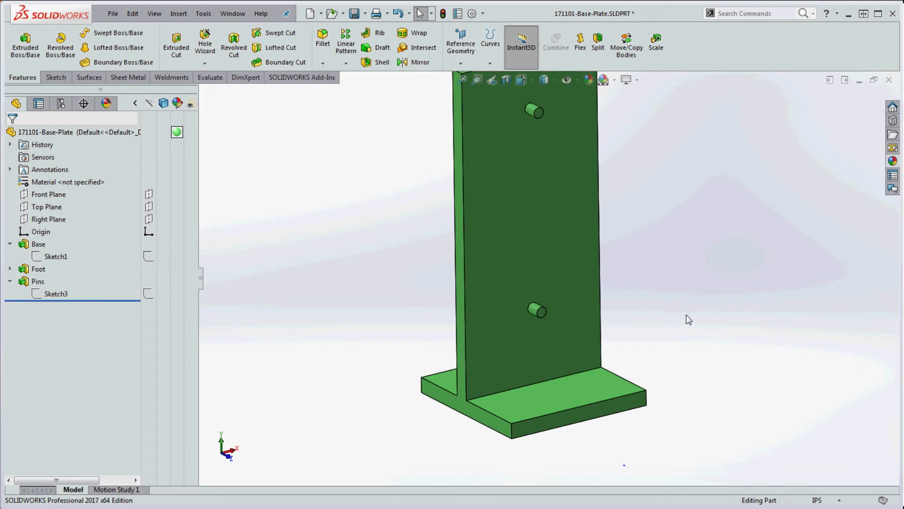
pyautogui.scroll(-1, 685, 315)
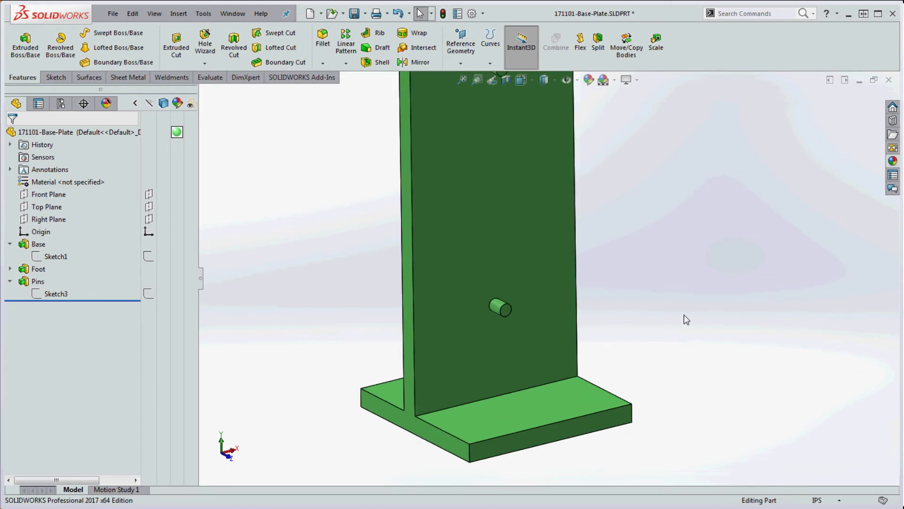
# - Inspect the base plate's two pins and display the dimensions of the Pins feature
pyautogui.scroll(4, 581, 242)
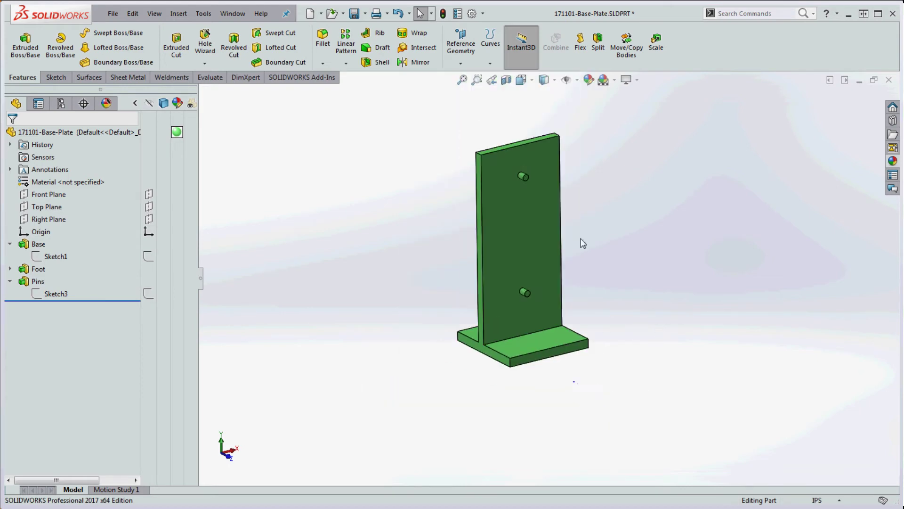
pyautogui.scroll(-4, 545, 230)
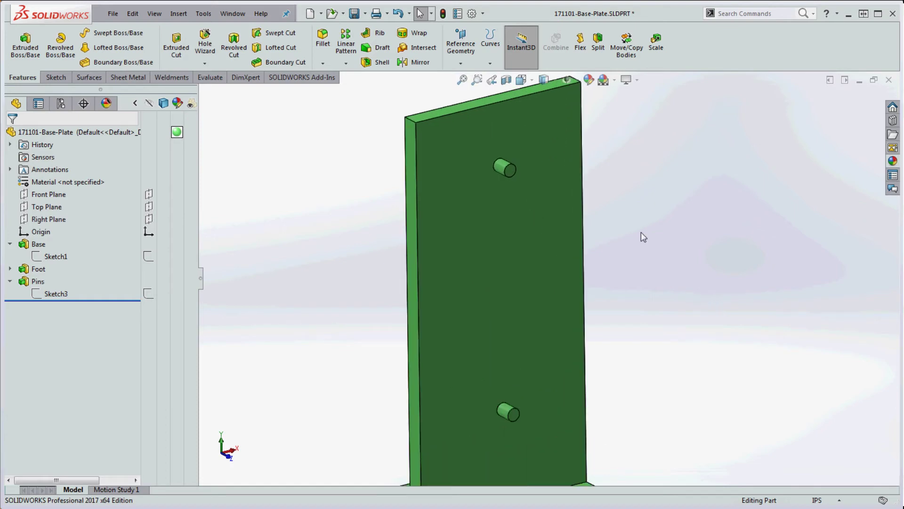
pyautogui.scroll(4, 524, 323)
pyautogui.scroll(-3, 523, 323)
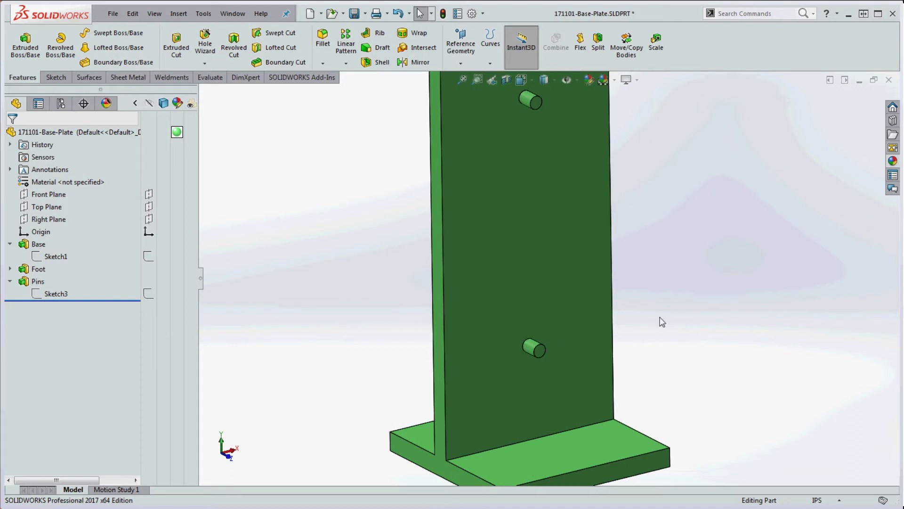
pyautogui.scroll(3, 661, 320)
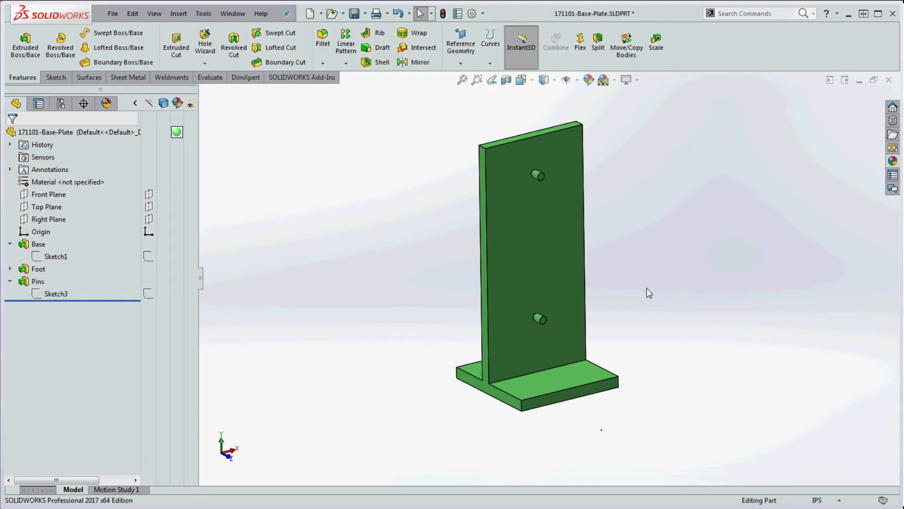
pyautogui.scroll(-3, 546, 321)
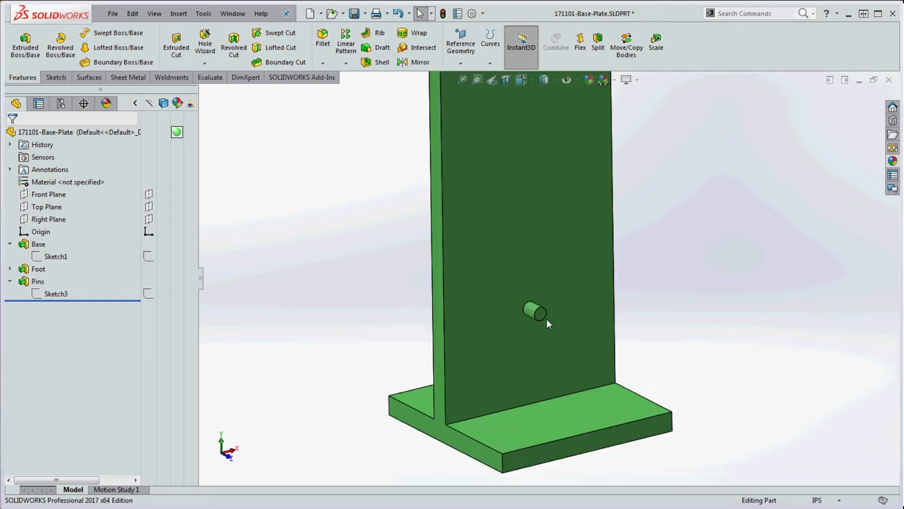
pyautogui.click(518, 289)
pyautogui.scroll(3, 518, 288)
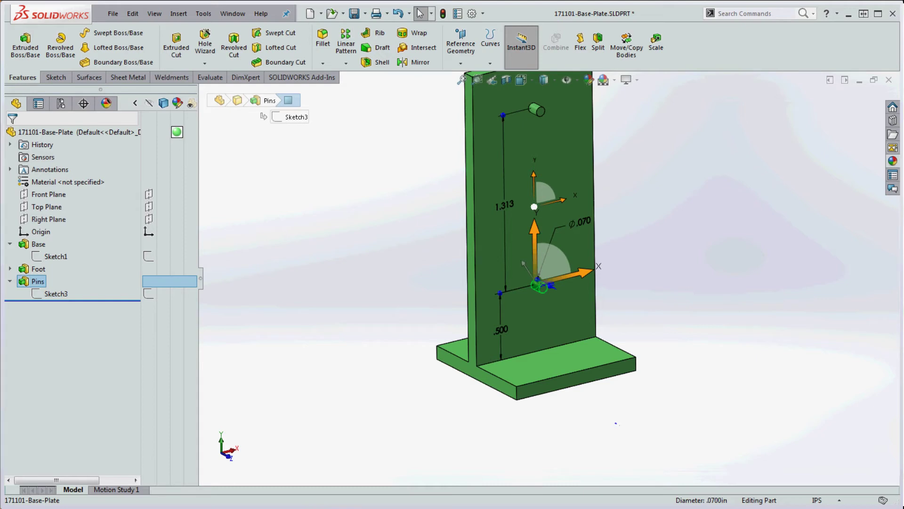
# - Switch to 171101-Gear-Grading-Guide.xls in Excel and check the Xc centre distance between the pinion and gear wheel values
pyautogui.hotkey('alt', 'Tab')
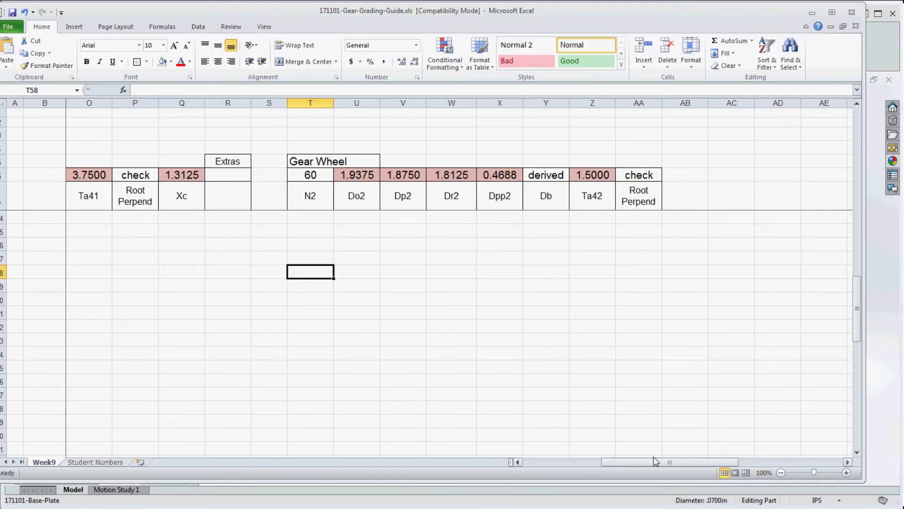
pyautogui.moveTo(655, 463); pyautogui.dragTo(629, 462)
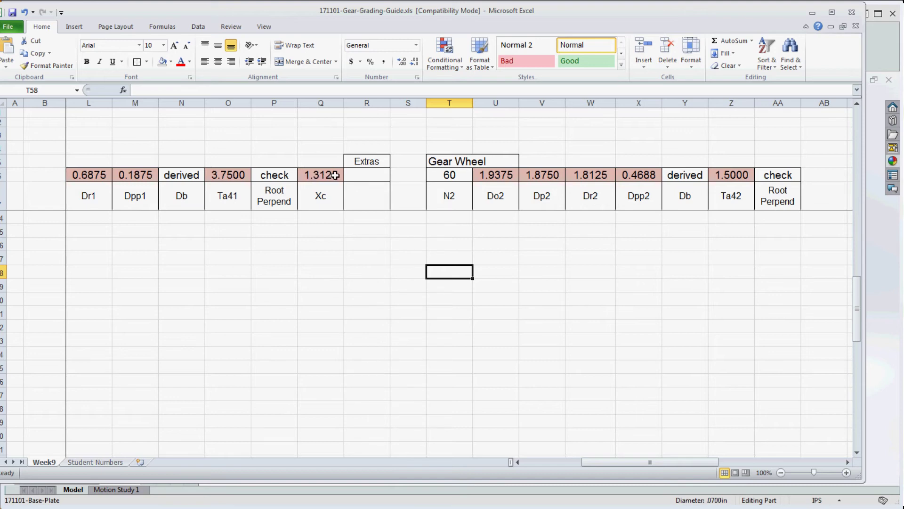
pyautogui.click(335, 244)
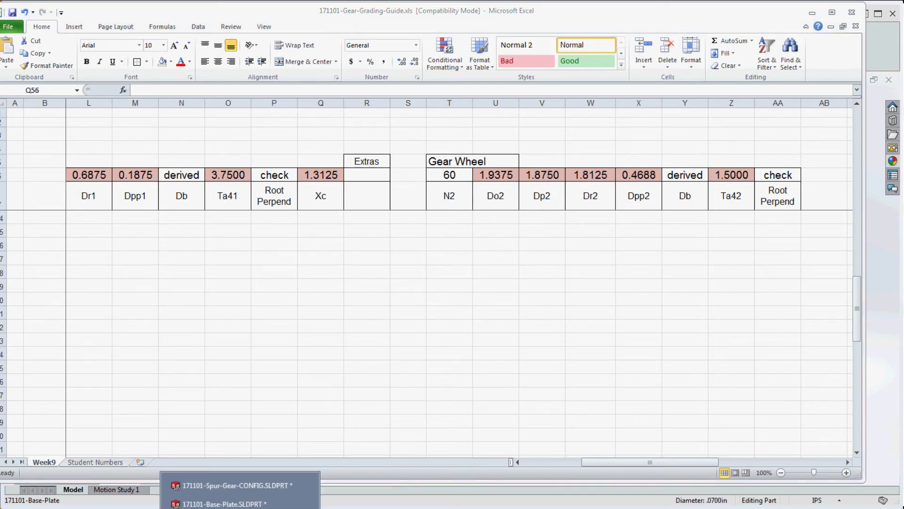
# - Switch to the 171101-Gear-Design assembly in SOLIDWORKS and inspect the base plate and the two unmated gears
pyautogui.hotkey('alt', 'Tab')
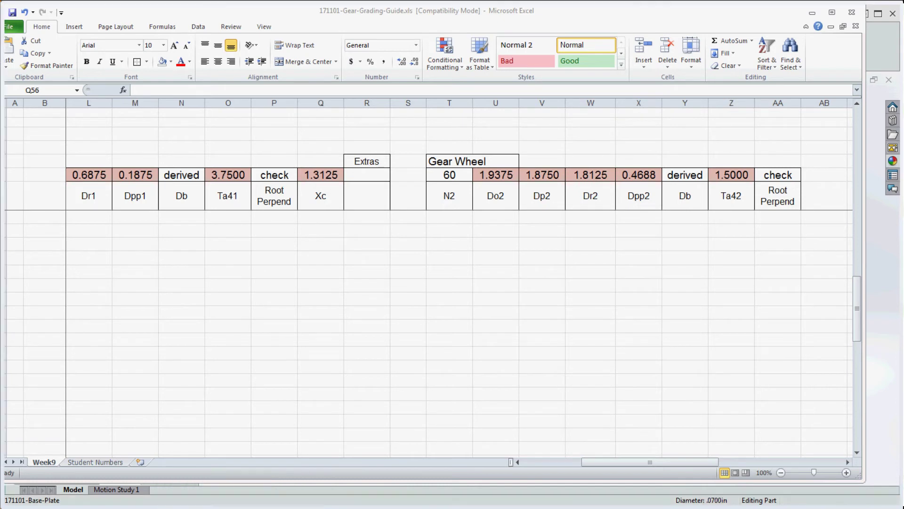
pyautogui.scroll(5, 612, 316)
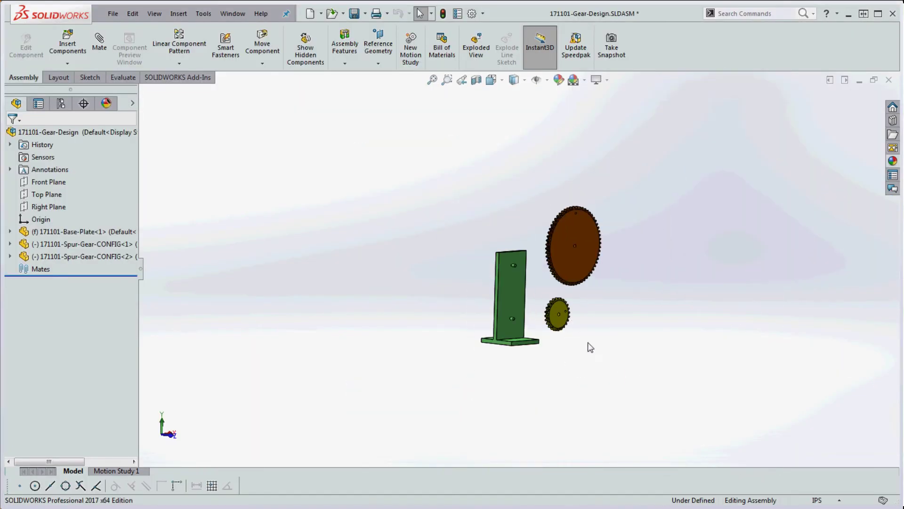
pyautogui.scroll(-5, 533, 318)
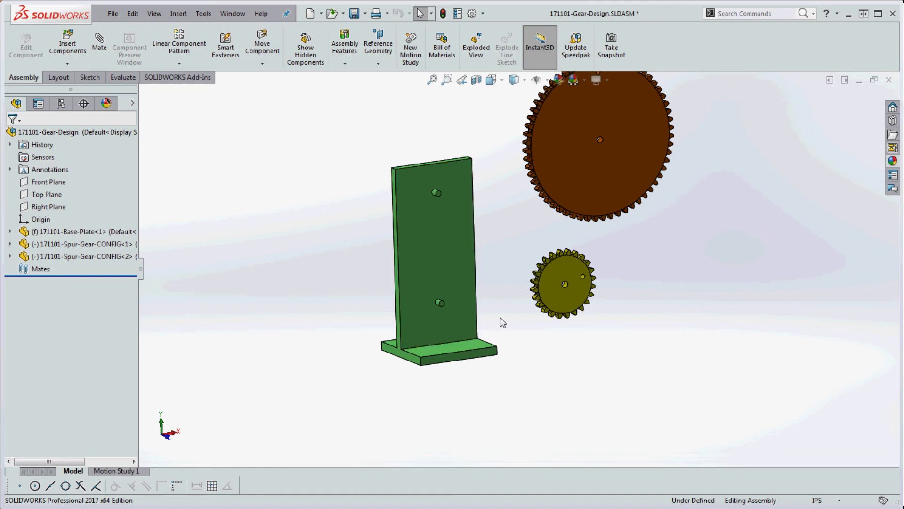
pyautogui.moveTo(502, 323); pyautogui.dragTo(508, 328, button='middle')
pyautogui.press('Escape')
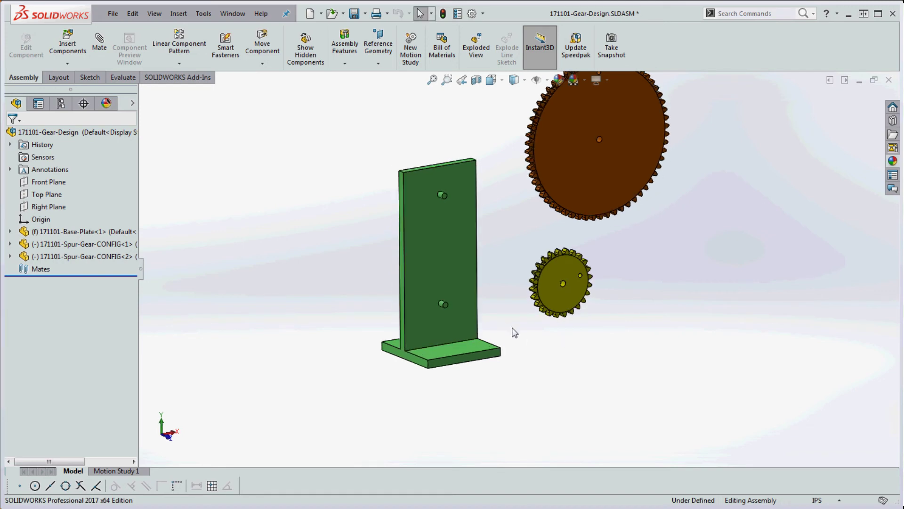
# - Add a concentric mate between the pinion's central bore and the base plate's lower pin
pyautogui.scroll(-4, 566, 298)
pyautogui.moveTo(536, 292); pyautogui.dragTo(469, 295)
pyautogui.scroll(-6, 484, 286)
pyautogui.click(502, 215)
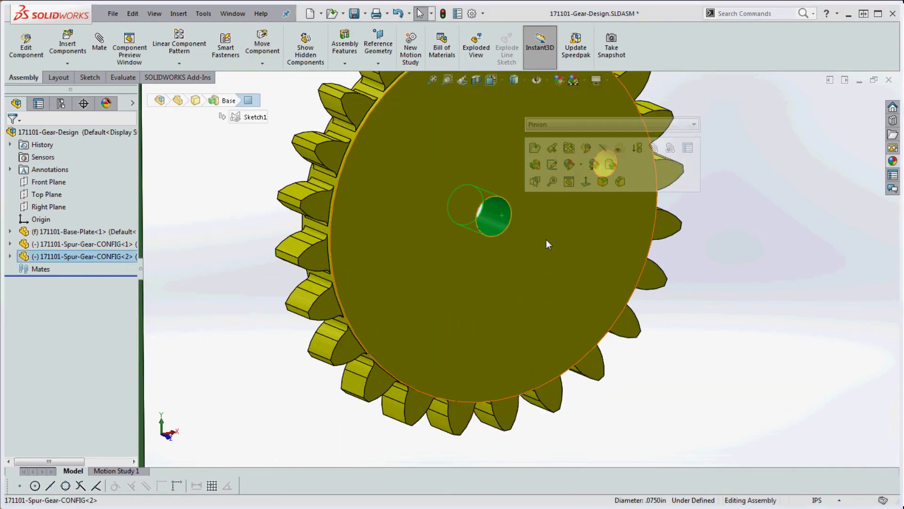
pyautogui.scroll(5, 471, 269)
pyautogui.scroll(-8, 428, 269)
pyautogui.keyDown('ctrl'); pyautogui.click(349, 214); pyautogui.keyUp('ctrl')
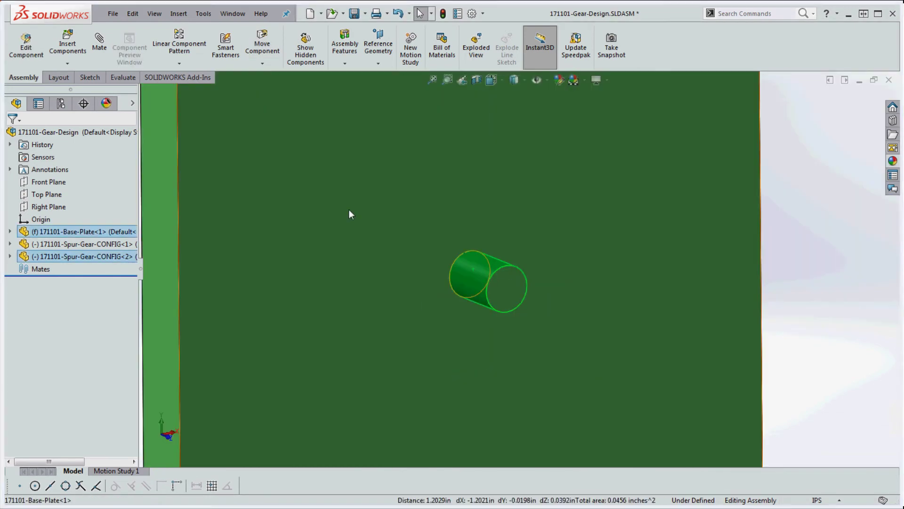
pyautogui.click(100, 44)
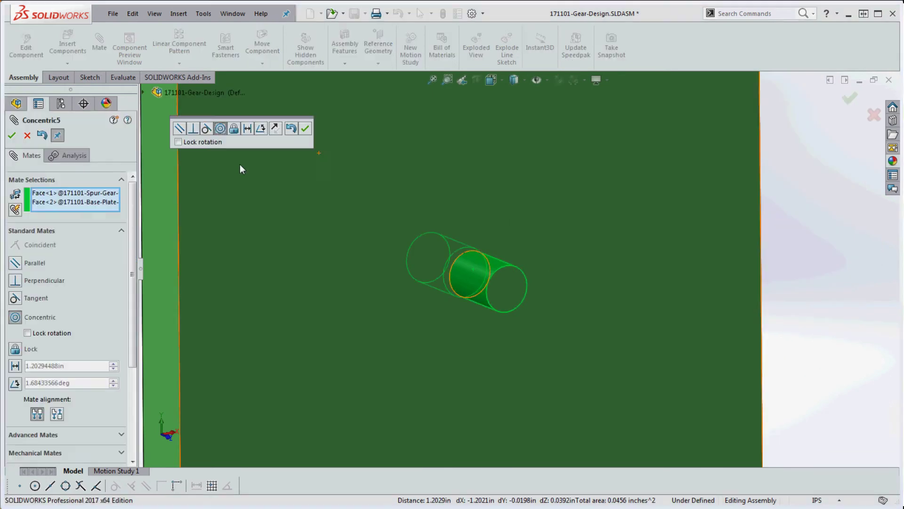
pyautogui.click(305, 128)
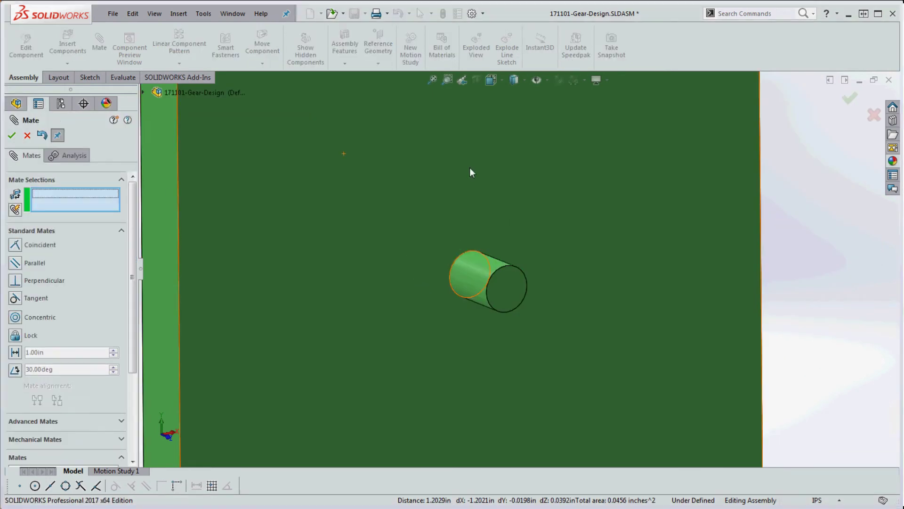
# - Add a coincident mate between the lower pin's end face and the pinion's front face
pyautogui.scroll(5, 470, 167)
pyautogui.moveTo(632, 296); pyautogui.dragTo(689, 321, button='middle')
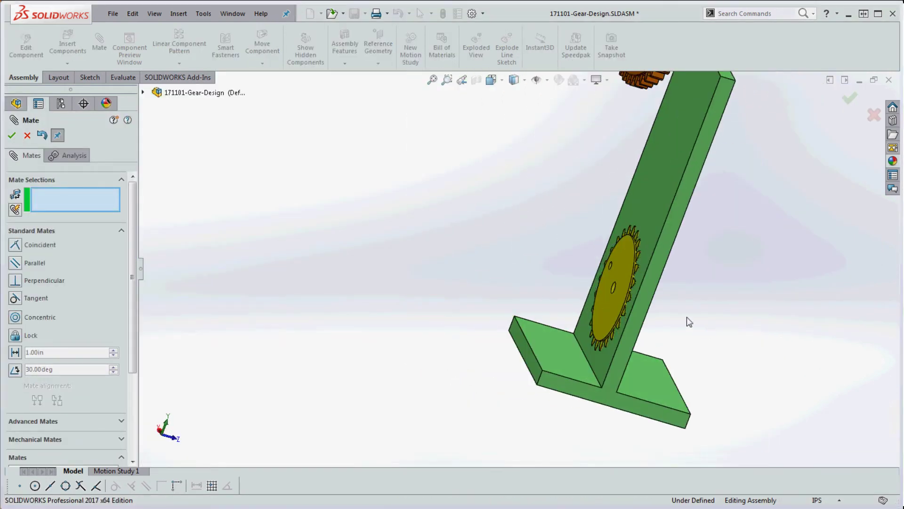
pyautogui.moveTo(620, 296); pyautogui.dragTo(733, 337, button='middle')
pyautogui.scroll(-4, 687, 318)
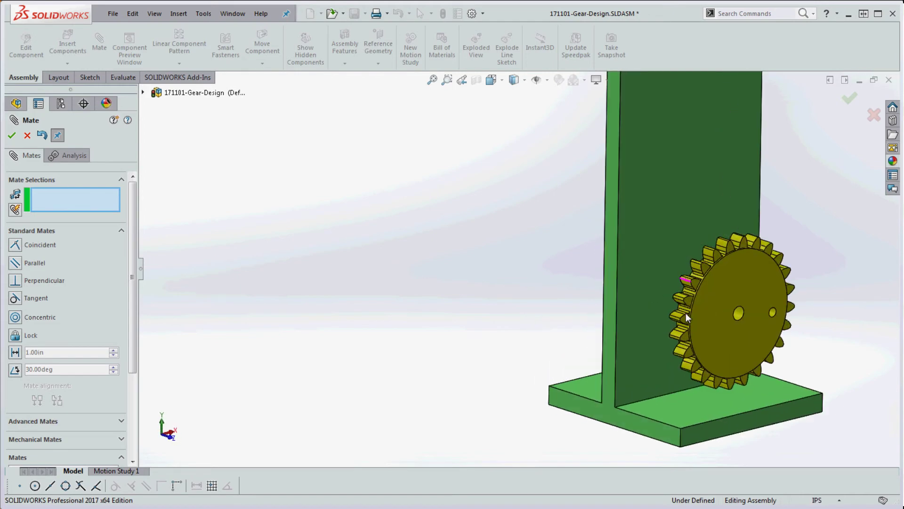
pyautogui.moveTo(686, 313); pyautogui.dragTo(646, 292, button='middle')
pyautogui.scroll(-6, 750, 320)
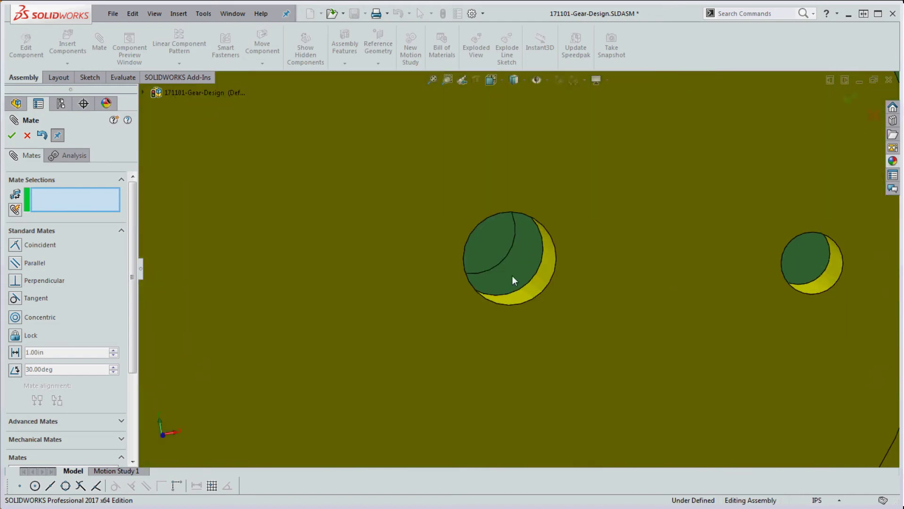
pyautogui.click(490, 248)
pyautogui.click(605, 250)
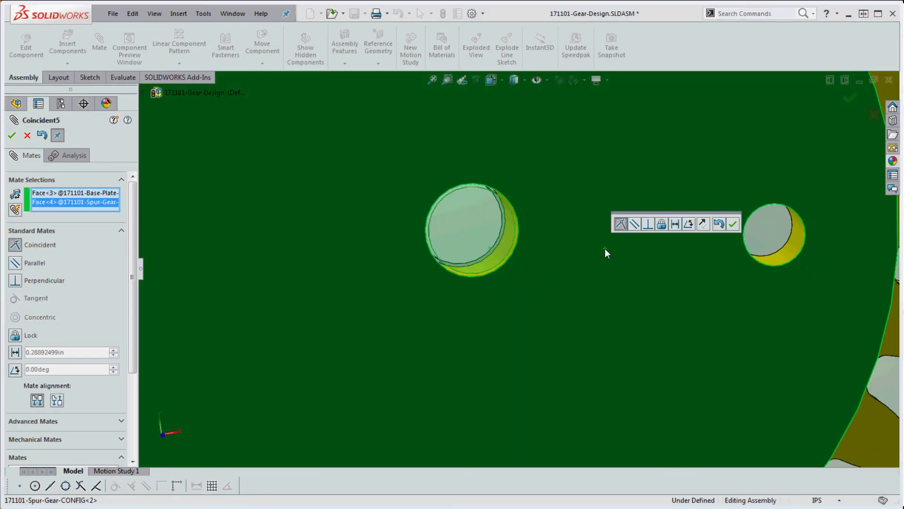
pyautogui.click(732, 224)
pyautogui.scroll(1, 609, 301)
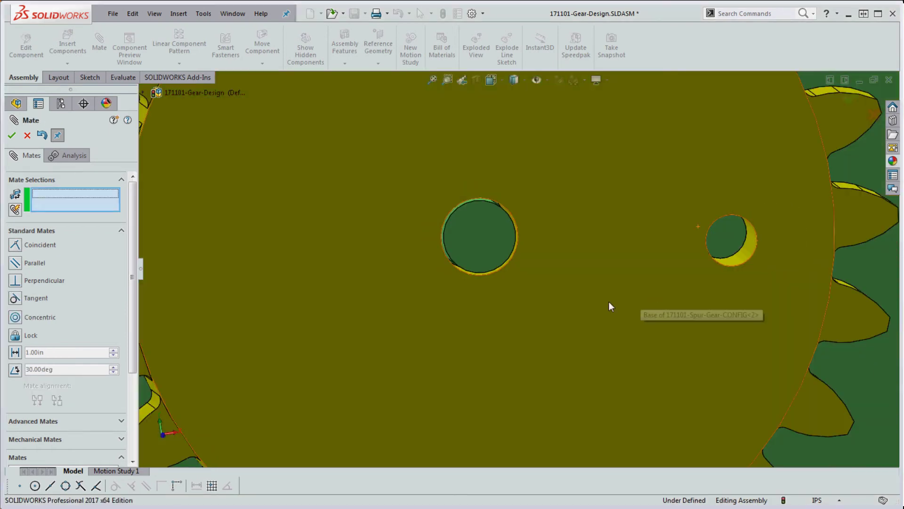
# - Add a concentric mate between the wheel's central bore and the base plate's upper pin
pyautogui.scroll(8, 549, 347)
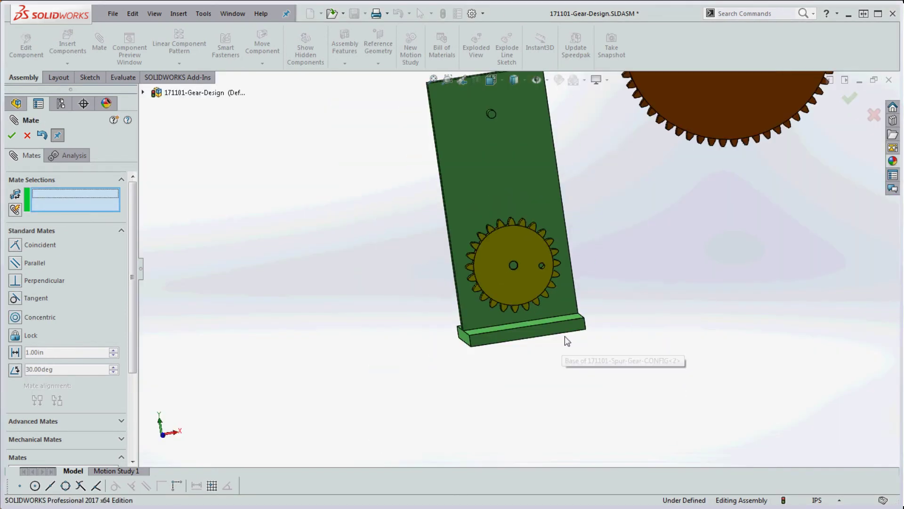
pyautogui.scroll(-10, 669, 222)
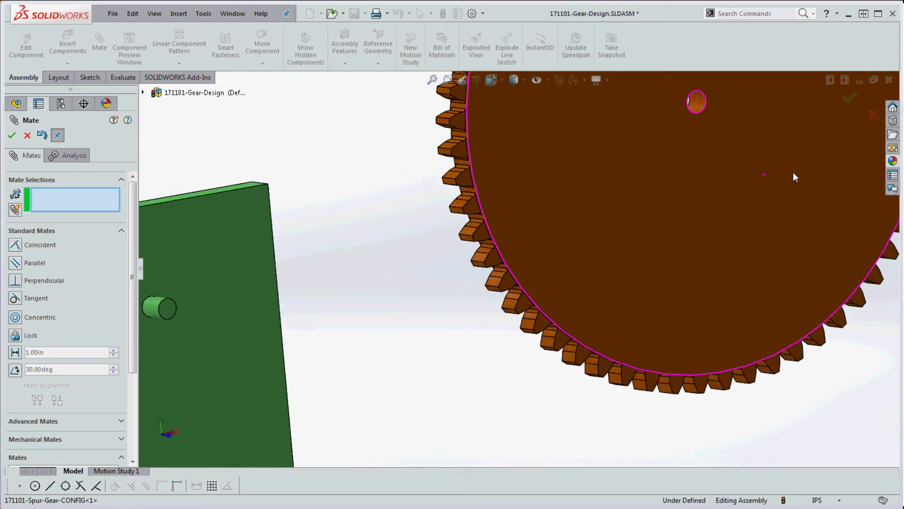
pyautogui.click(701, 98)
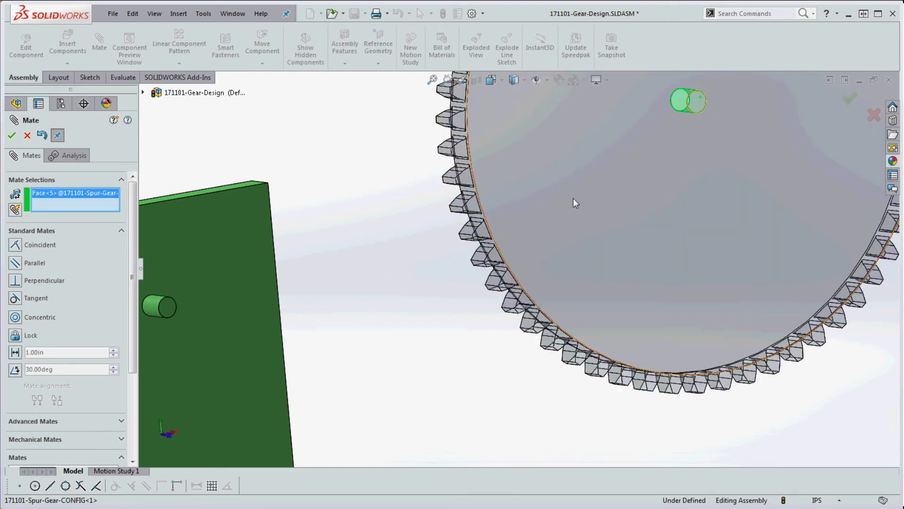
pyautogui.click(157, 306)
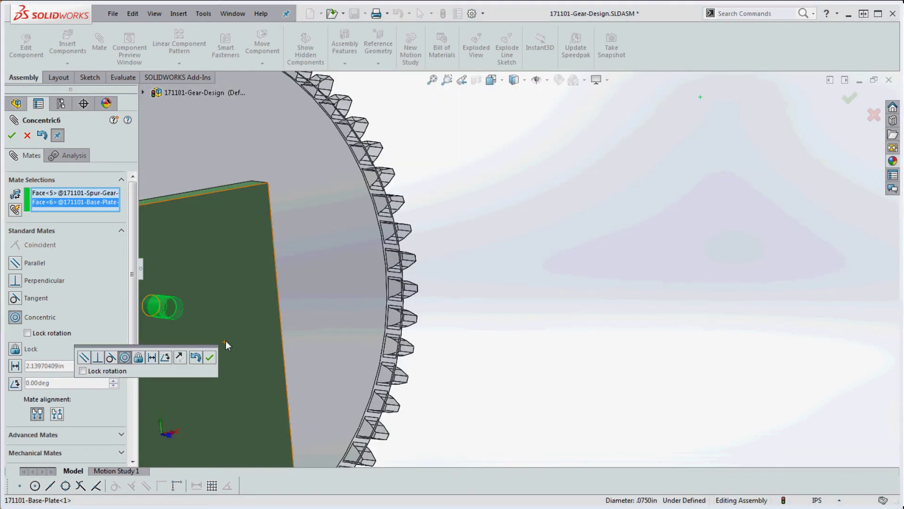
pyautogui.click(12, 135)
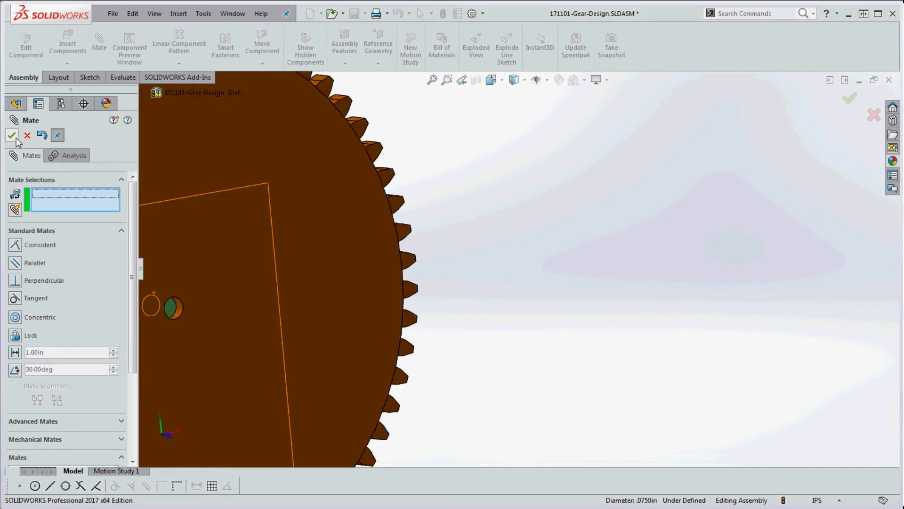
# - Add a coincident mate between the upper pin's end face and the wheel's front face
pyautogui.scroll(5, 530, 249)
pyautogui.scroll(-8, 365, 290)
pyautogui.click(371, 252)
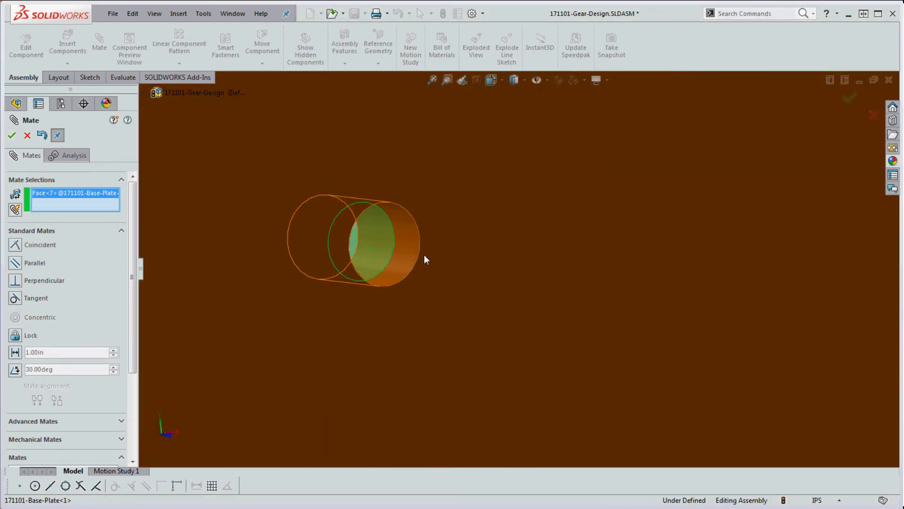
pyautogui.click(464, 279)
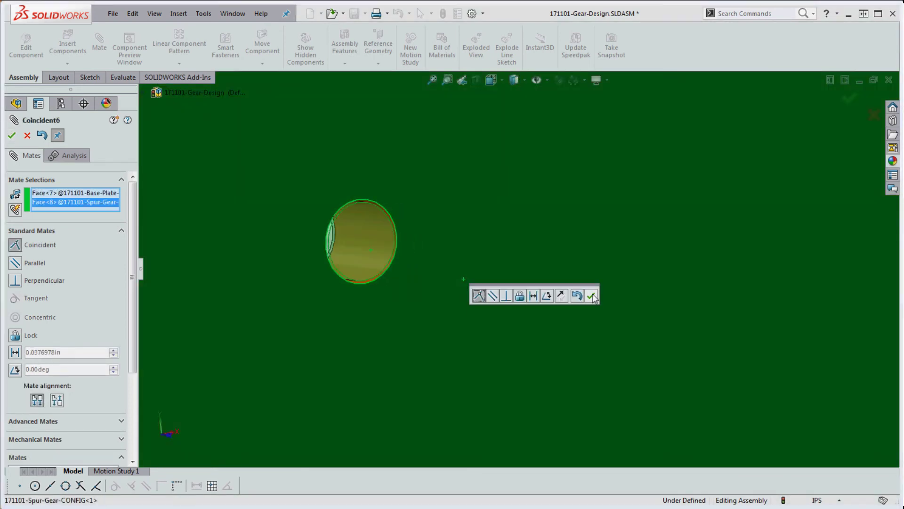
pyautogui.click(592, 296)
# - Rotate the wheel and pinion until their small rim holes face each other at the mesh, and finish mating
pyautogui.scroll(8, 573, 270)
pyautogui.scroll(-2, 567, 333)
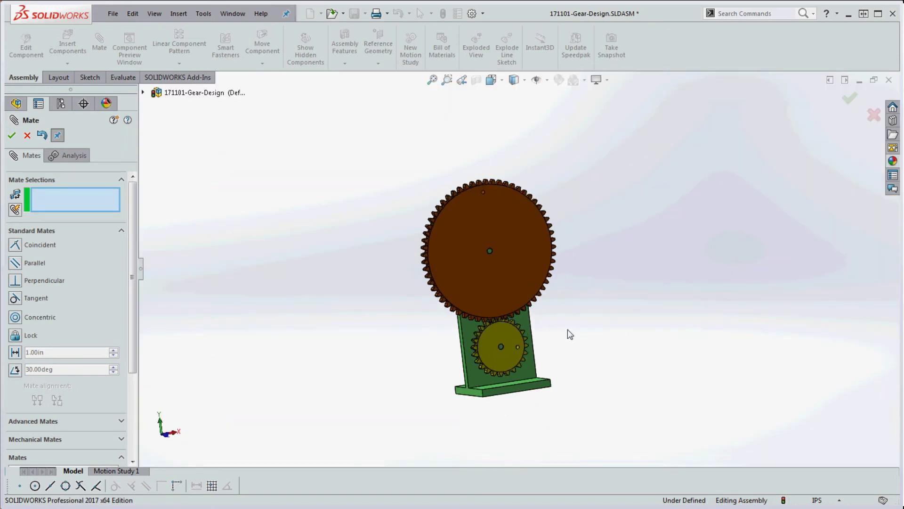
pyautogui.moveTo(528, 273); pyautogui.dragTo(446, 225)
pyautogui.moveTo(511, 341)
pyautogui.mouseDown()
pyautogui.moveTo(505, 355)
pyautogui.moveTo(513, 343)
pyautogui.mouseUp()
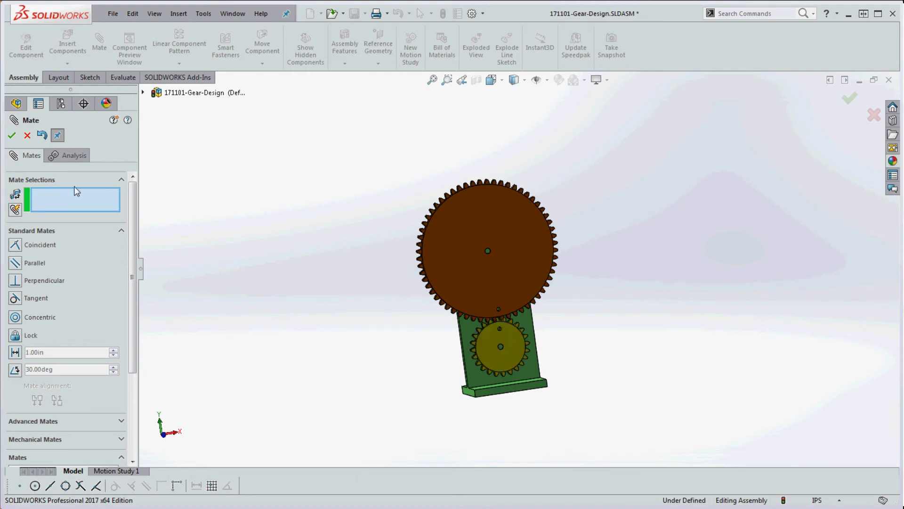
pyautogui.click(26, 135)
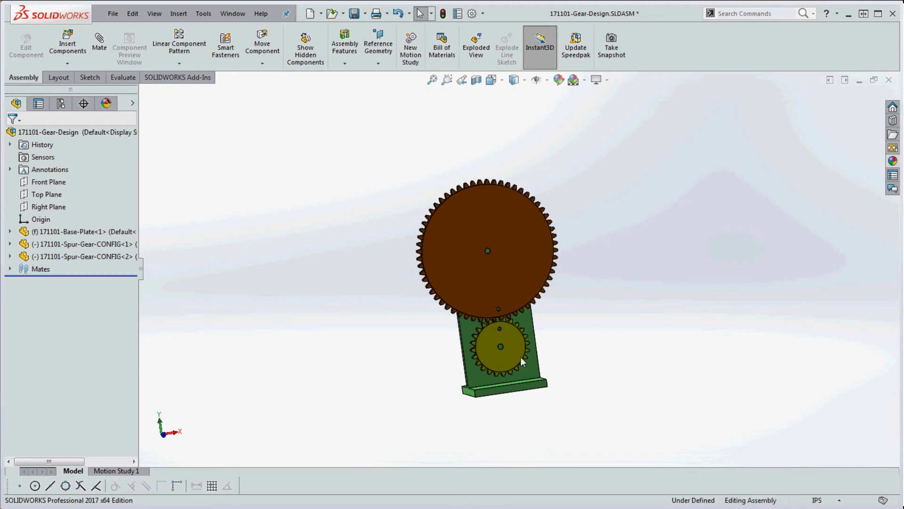
# - Rotate the wheel slightly so its tooth fits into the gap between two pinion teeth without overlapping them
pyautogui.scroll(-10, 520, 357)
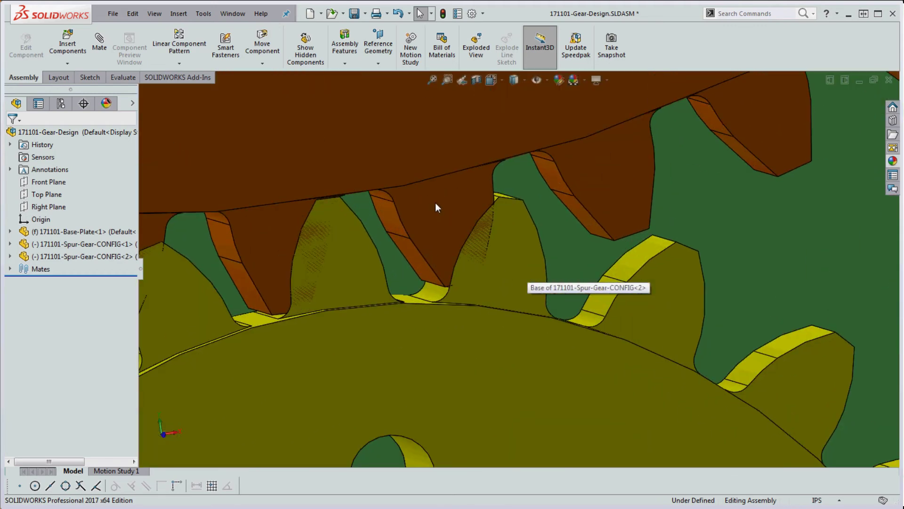
pyautogui.moveTo(435, 202); pyautogui.dragTo(407, 232)
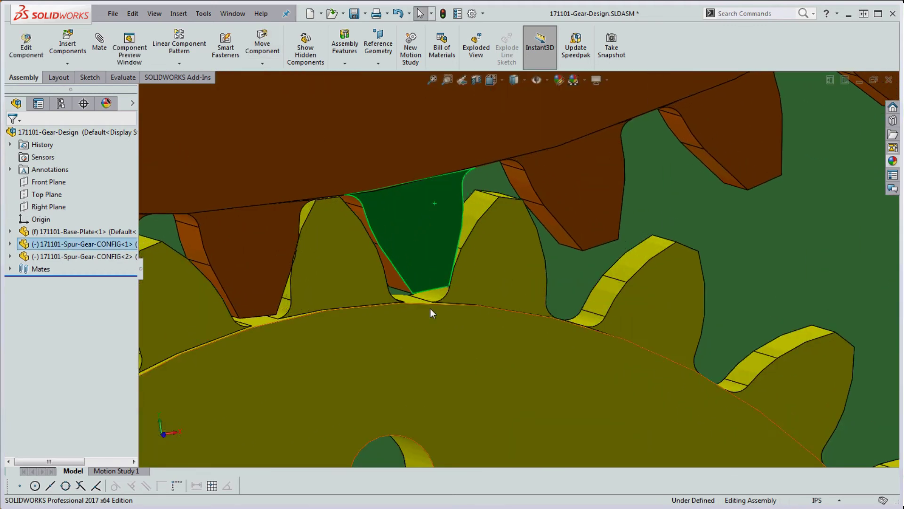
pyautogui.scroll(-2, 550, 299)
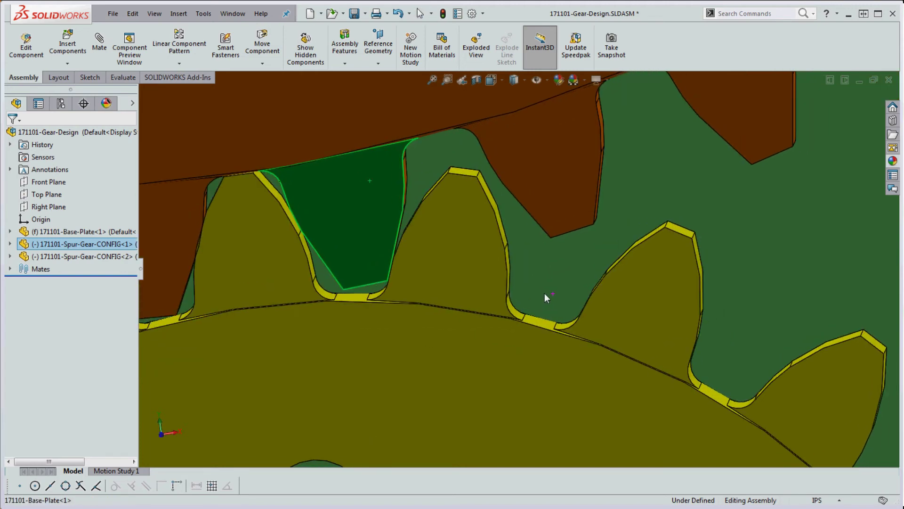
# - Nudge the pinion's meshing tooth, and try to rotate the pinion using Move Component with Physical Dynamics between all components
pyautogui.moveTo(272, 248); pyautogui.dragTo(281, 253)
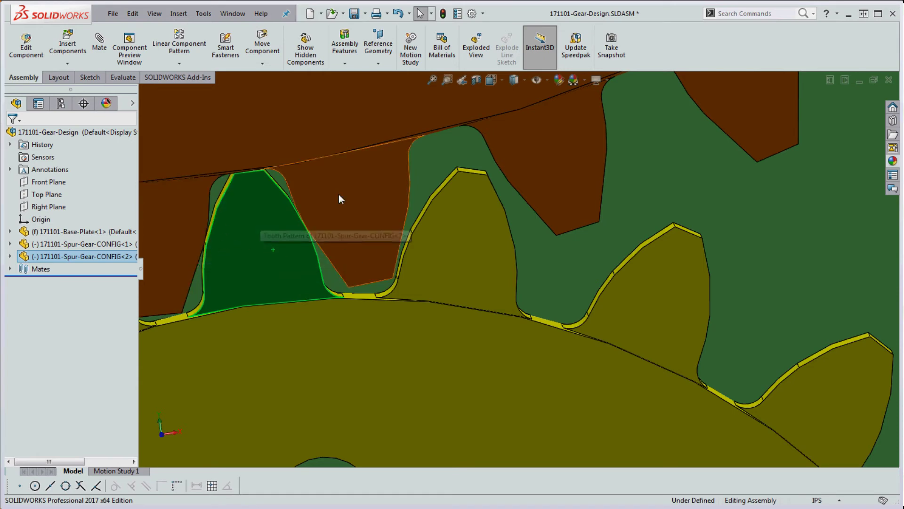
pyautogui.click(262, 47)
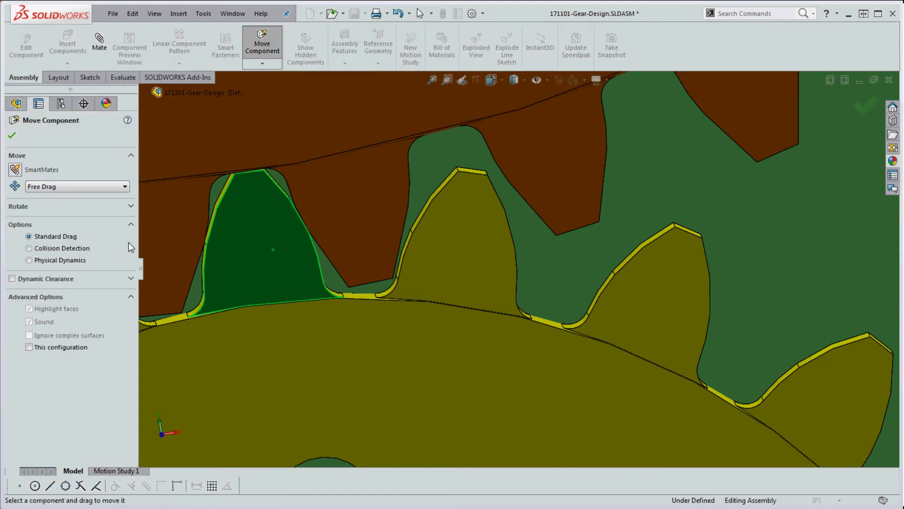
pyautogui.click(55, 262)
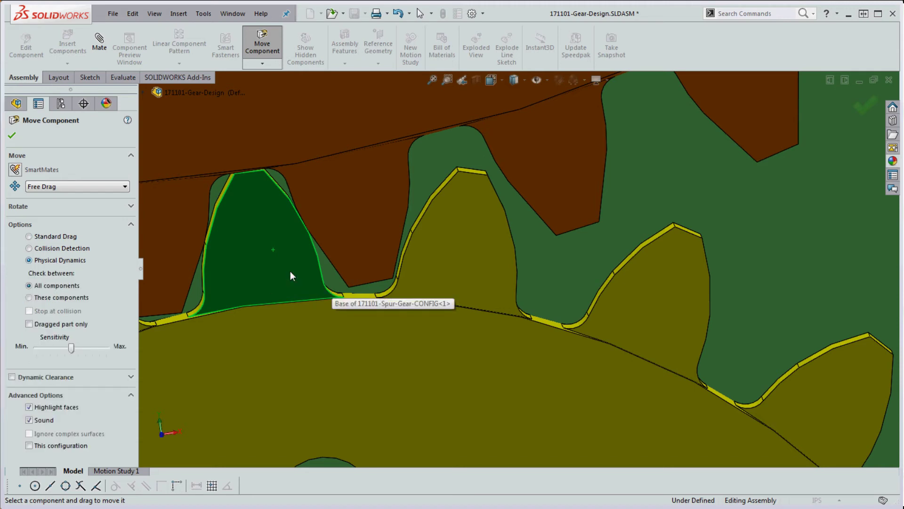
pyautogui.click(290, 272)
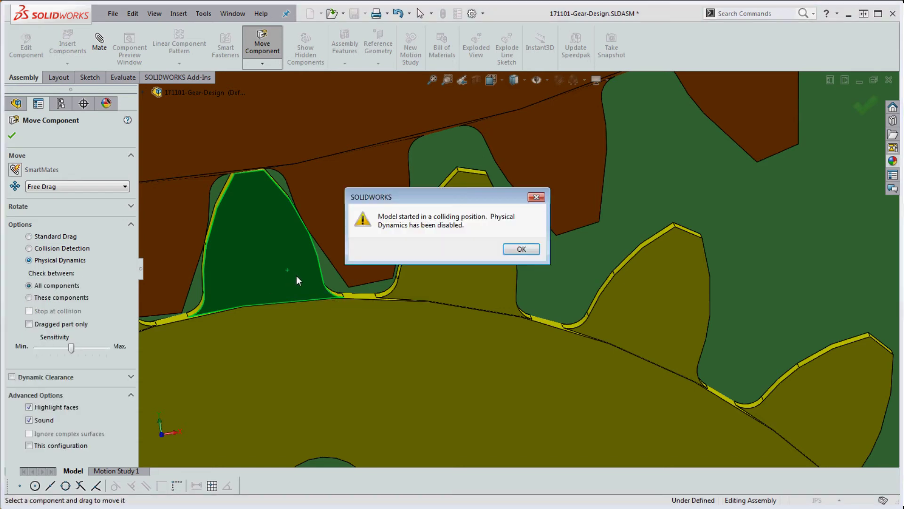
pyautogui.click(521, 249)
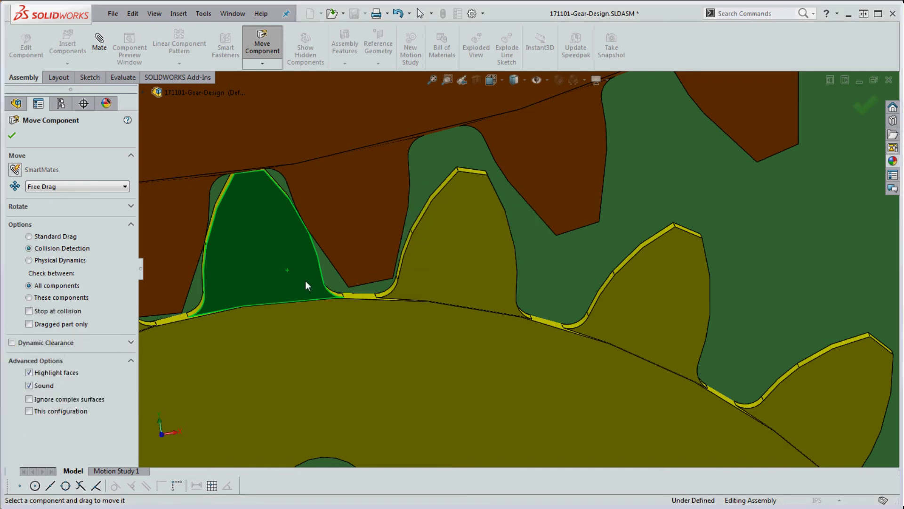
# - With Collision Detection active, rotate the pinion in small amounts until its meshing tooth sits clear of both neighbouring wheel teeth
pyautogui.moveTo(301, 281); pyautogui.dragTo(317, 303)
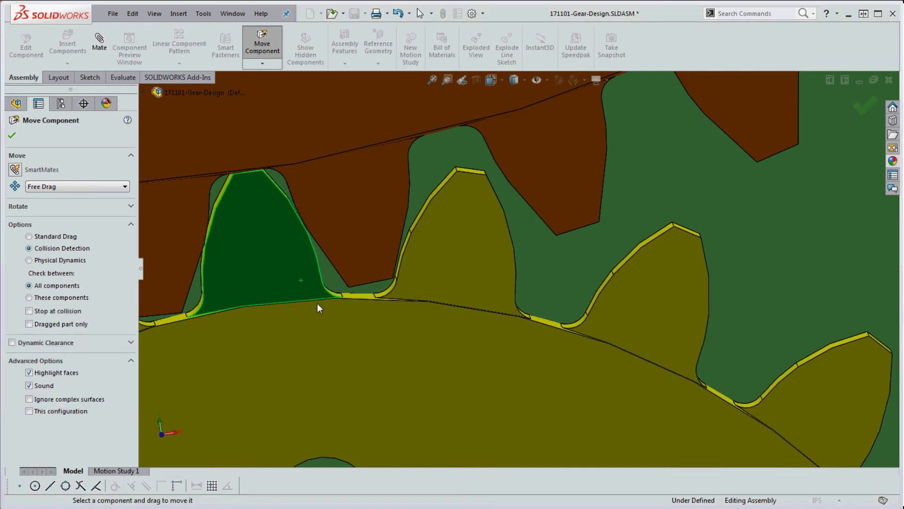
pyautogui.moveTo(318, 304); pyautogui.dragTo(330, 303, button='middle')
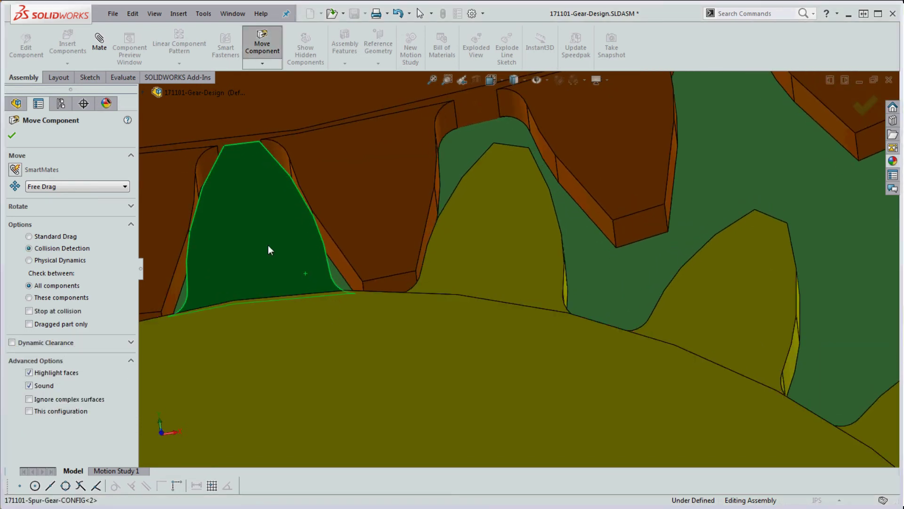
pyautogui.moveTo(269, 254); pyautogui.dragTo(267, 262)
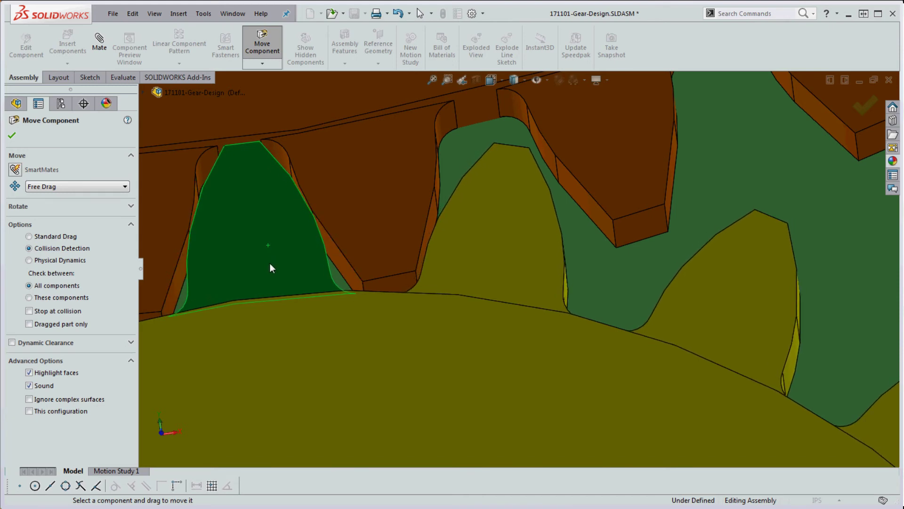
pyautogui.scroll(-1, 301, 330)
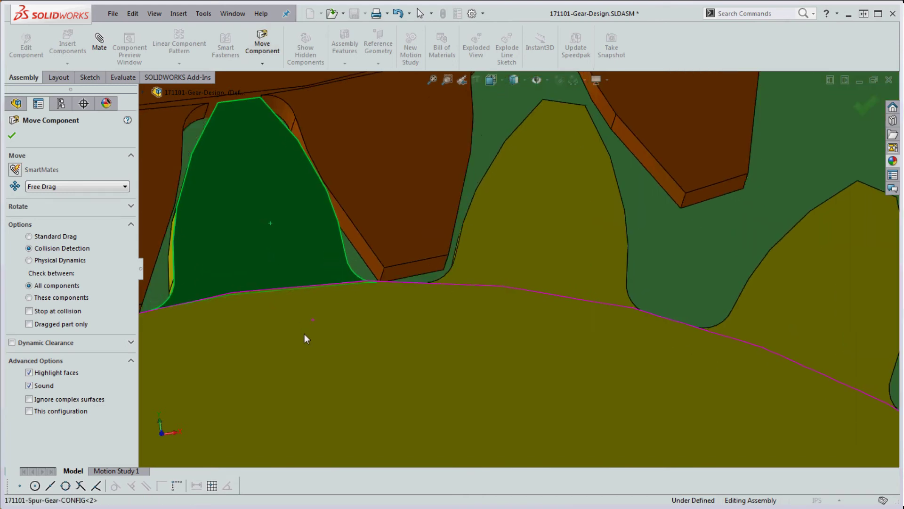
pyautogui.scroll(1, 308, 363)
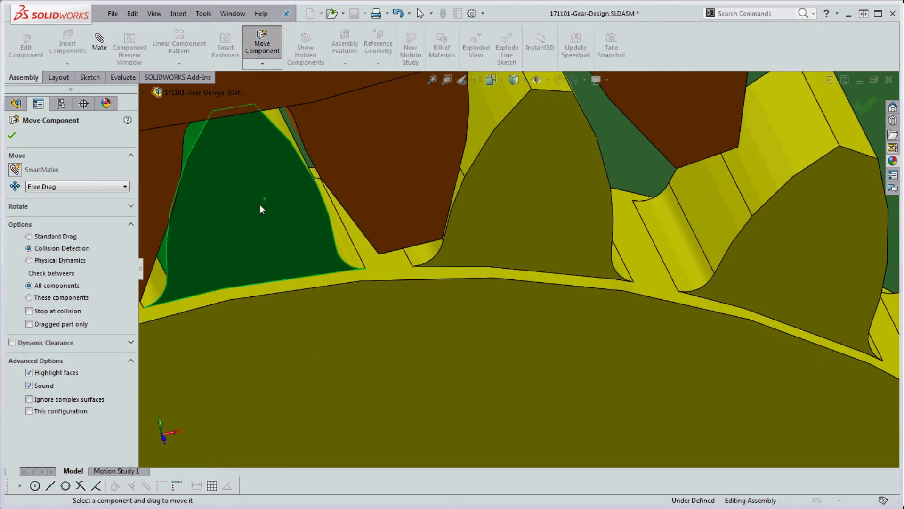
pyautogui.moveTo(259, 204); pyautogui.dragTo(267, 221)
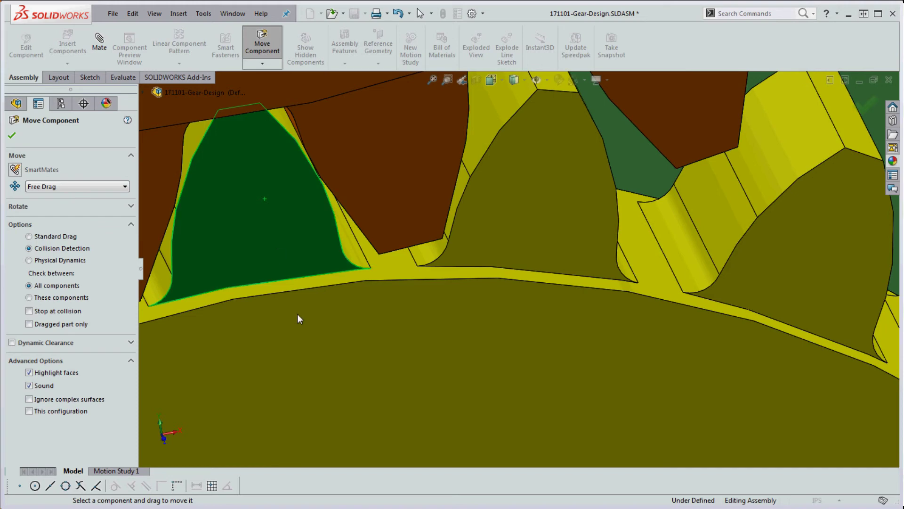
pyautogui.scroll(5, 298, 315)
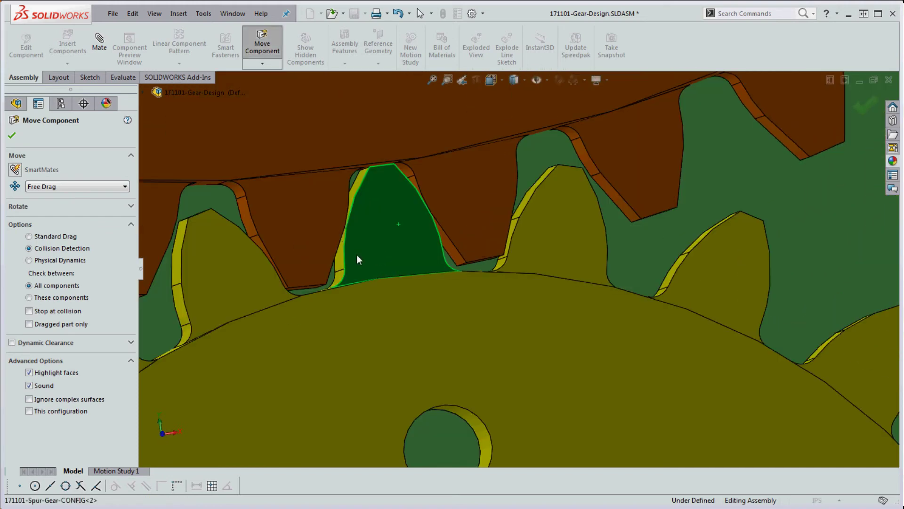
pyautogui.moveTo(357, 258); pyautogui.dragTo(355, 244)
pyautogui.scroll(-5, 400, 169)
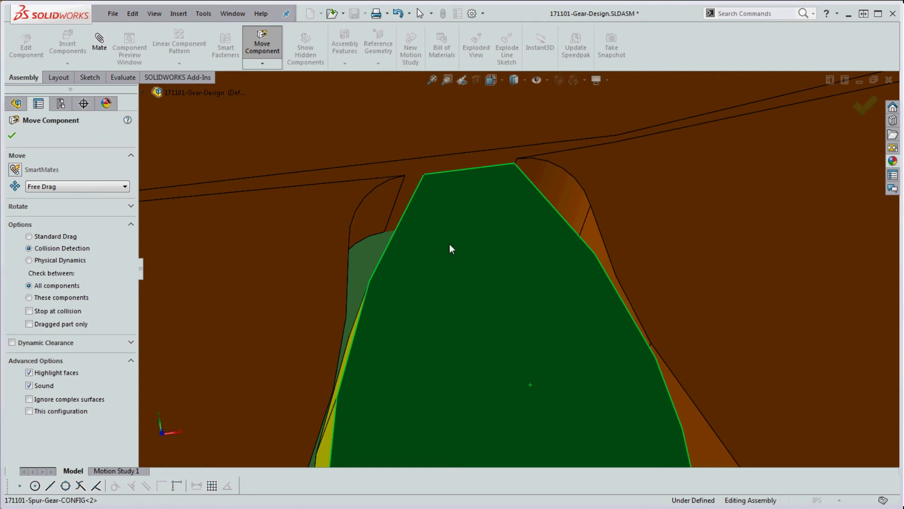
pyautogui.scroll(5, 449, 244)
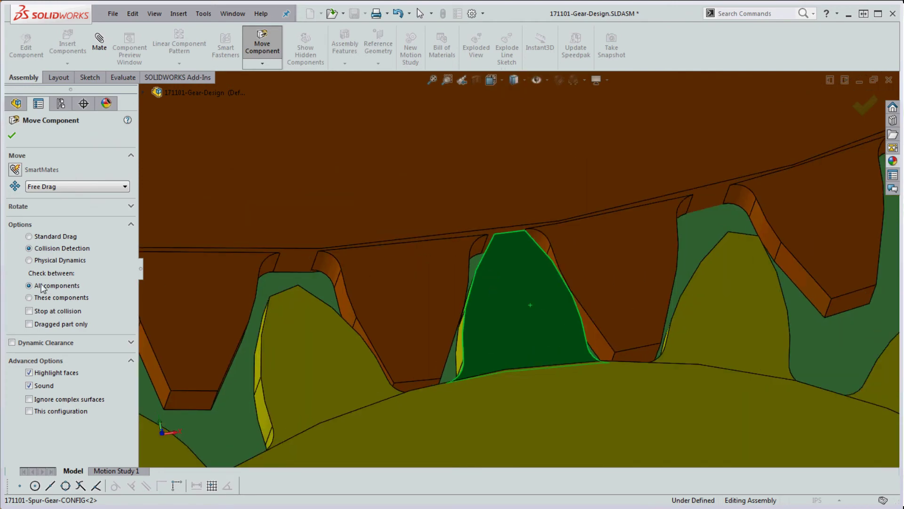
# - Enable Physical Dynamics between all components and rotate the pinion so that its teeth drive the wheel
pyautogui.click(32, 262)
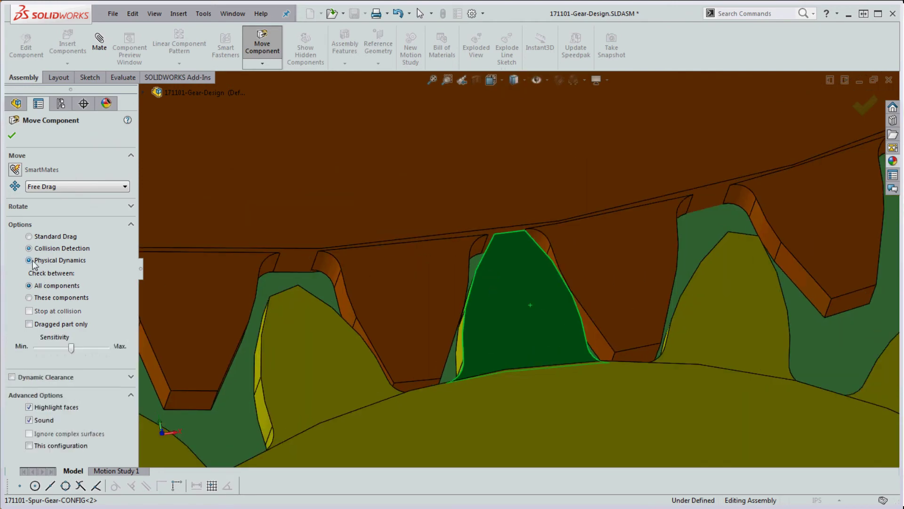
pyautogui.moveTo(516, 285); pyautogui.dragTo(491, 353)
pyautogui.scroll(10, 596, 292)
pyautogui.moveTo(538, 292); pyautogui.dragTo(510, 389)
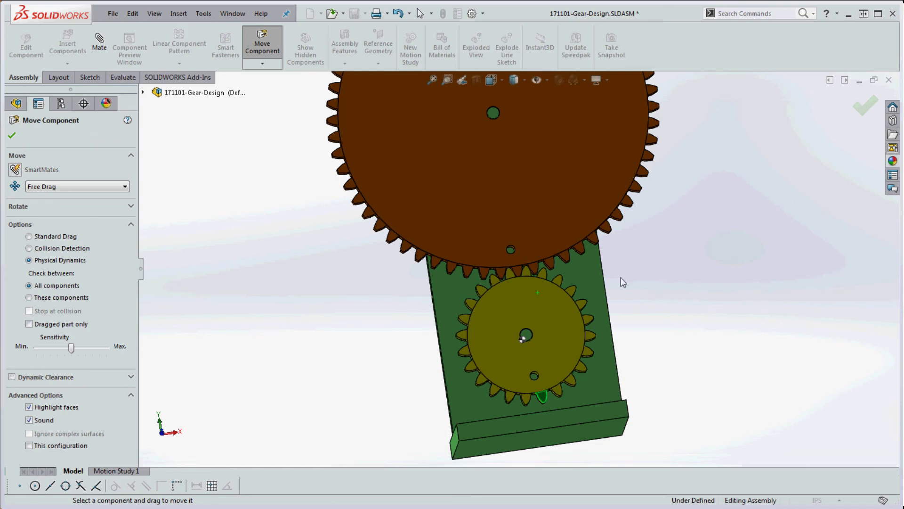
pyautogui.press('f')
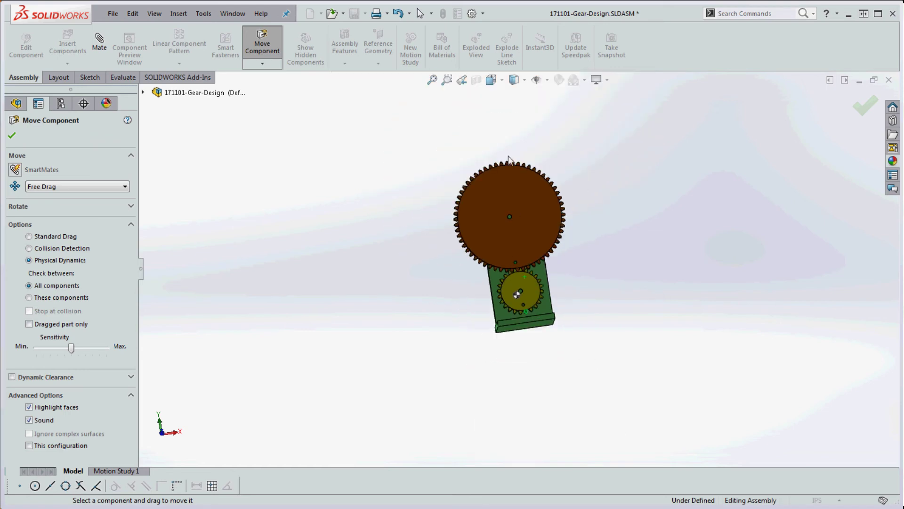
pyautogui.scroll(-4, 541, 262)
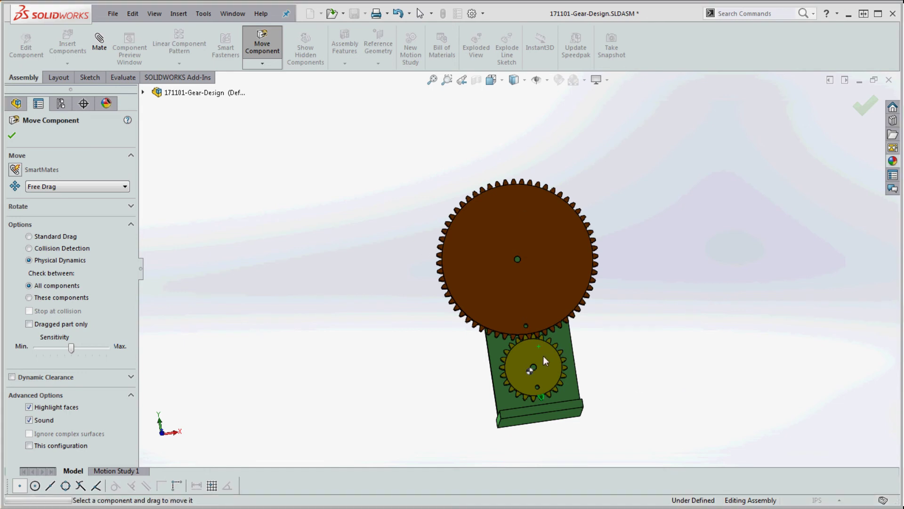
pyautogui.moveTo(544, 355); pyautogui.dragTo(530, 371)
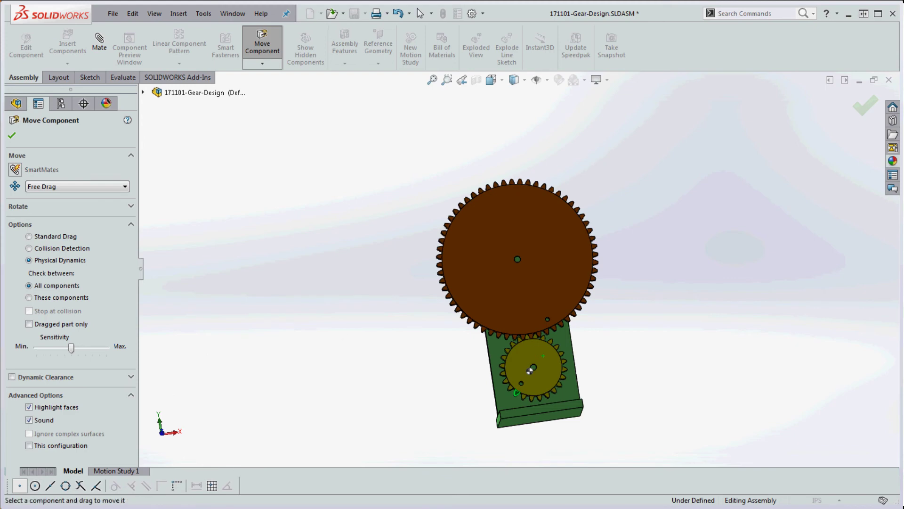
# - Switch to the 171101-Gear-Grading-Guide.xls workbook in Excel and review the given, pinion gear and gear wheel columns on the Week9 sheet
pyautogui.hotkey('alt', 'Tab')
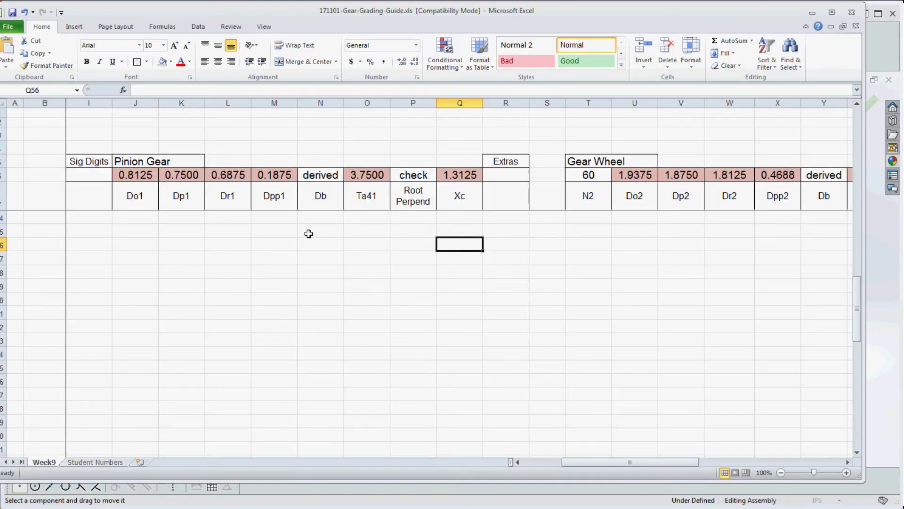
pyautogui.moveTo(613, 463); pyautogui.dragTo(552, 468)
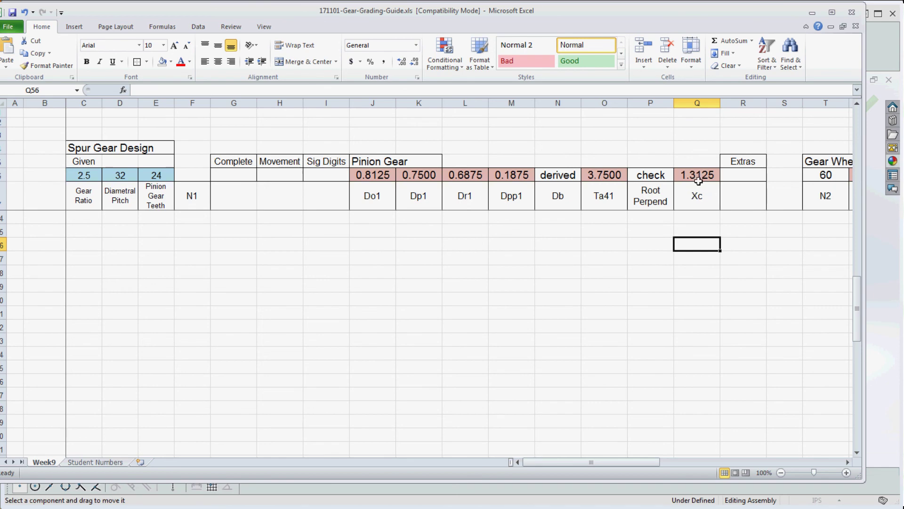
pyautogui.moveTo(631, 462); pyautogui.dragTo(697, 452)
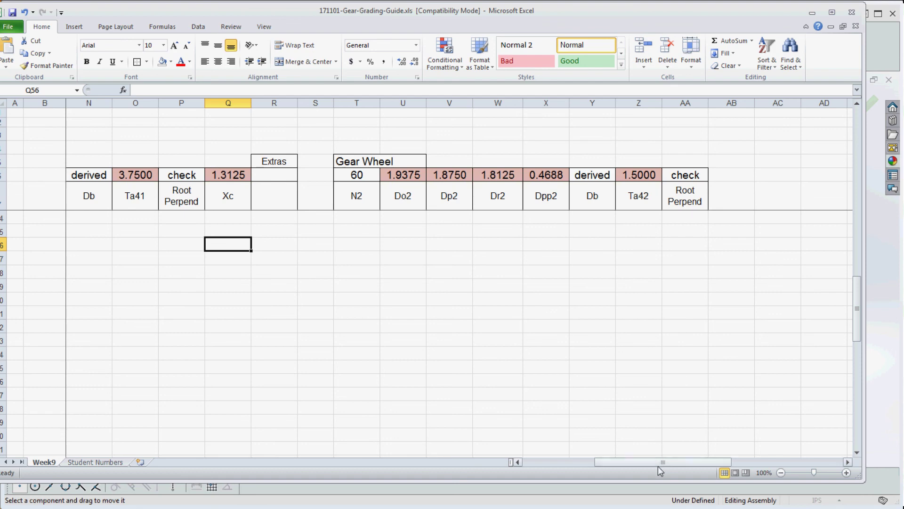
pyautogui.moveTo(654, 462); pyautogui.dragTo(612, 479)
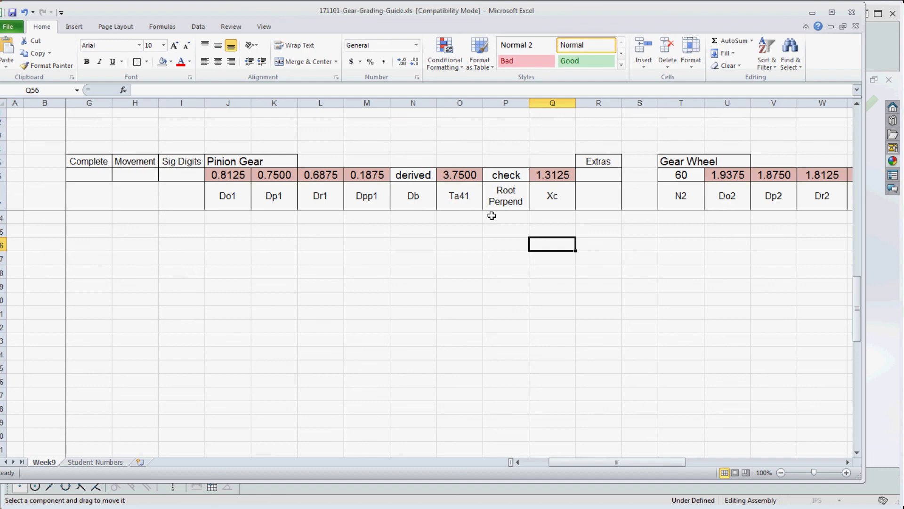
pyautogui.click(430, 261)
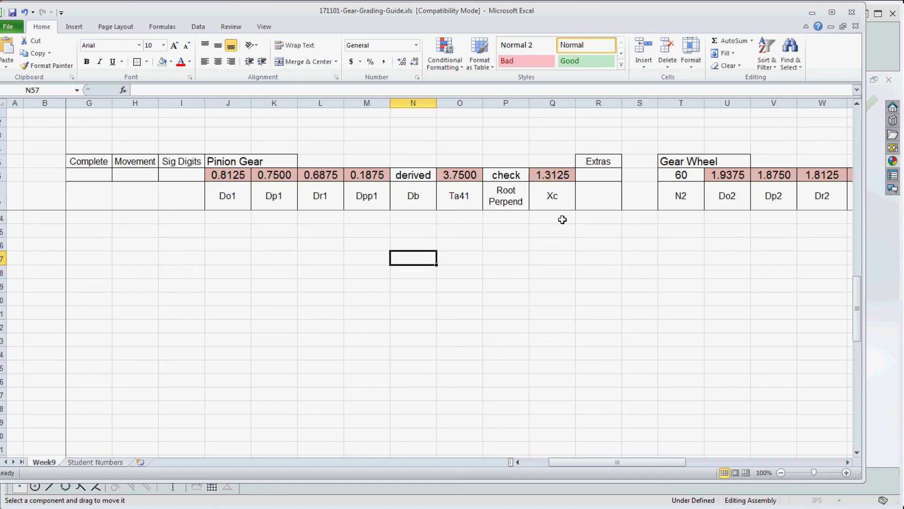
pyautogui.click(548, 230)
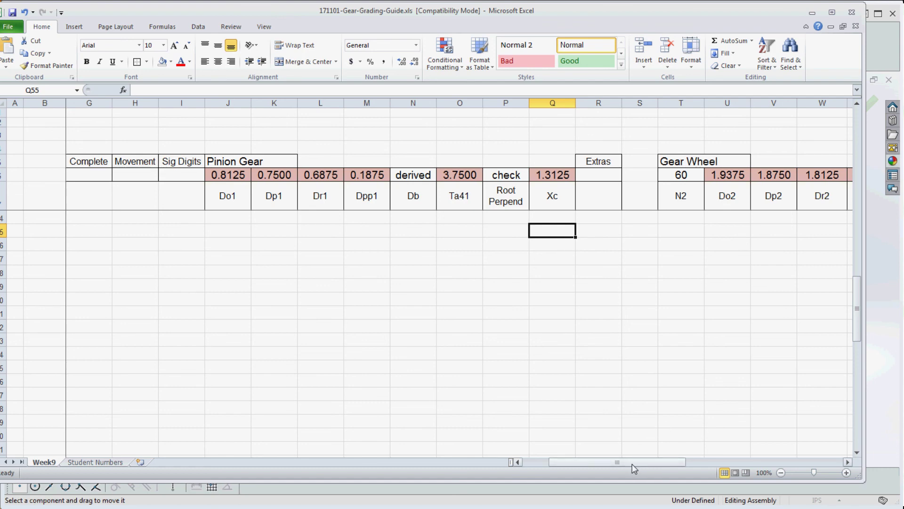
pyautogui.moveTo(632, 462)
pyautogui.mouseDown()
pyautogui.moveTo(599, 474)
pyautogui.moveTo(641, 466)
pyautogui.mouseUp()
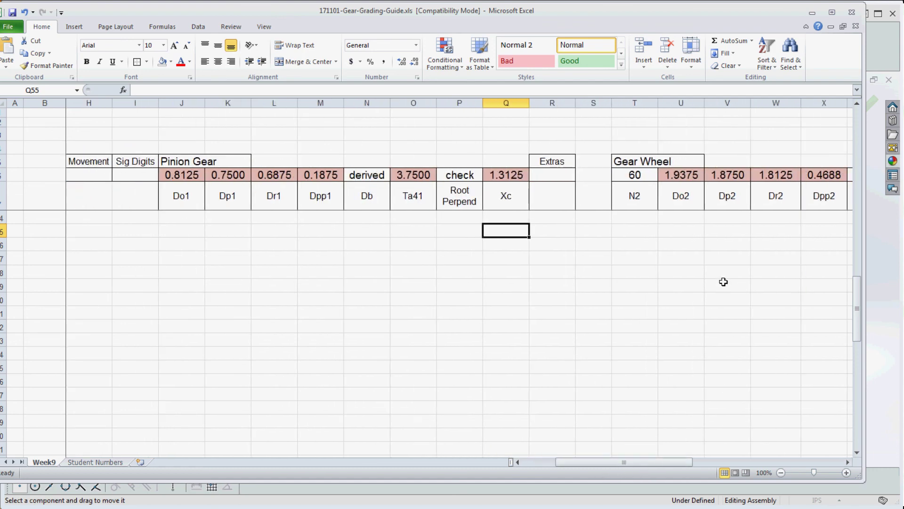